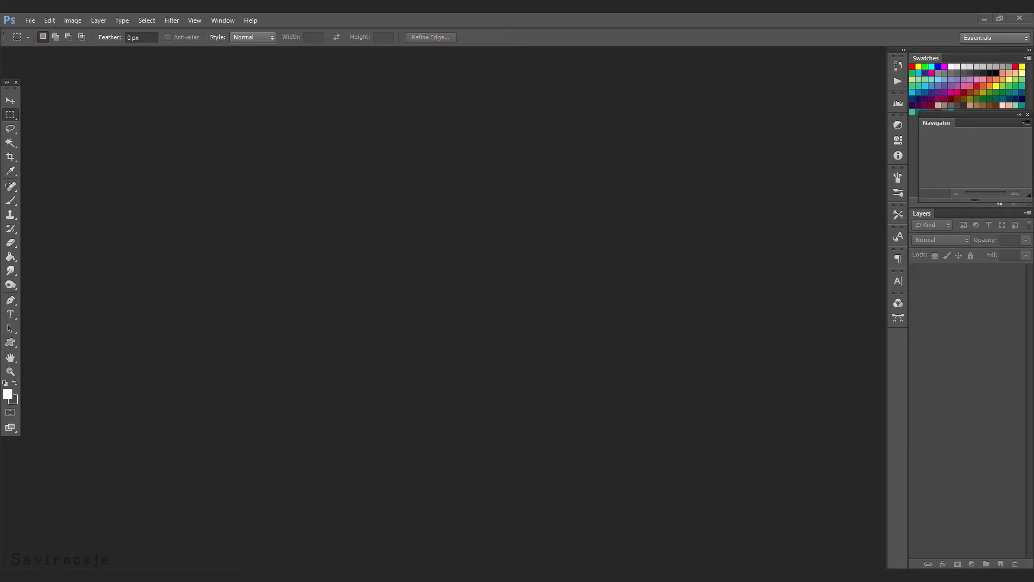
Step: Swap the foreground and background colours and create a transparent 500 × 500 pixel document named "custom brush"
key(x)
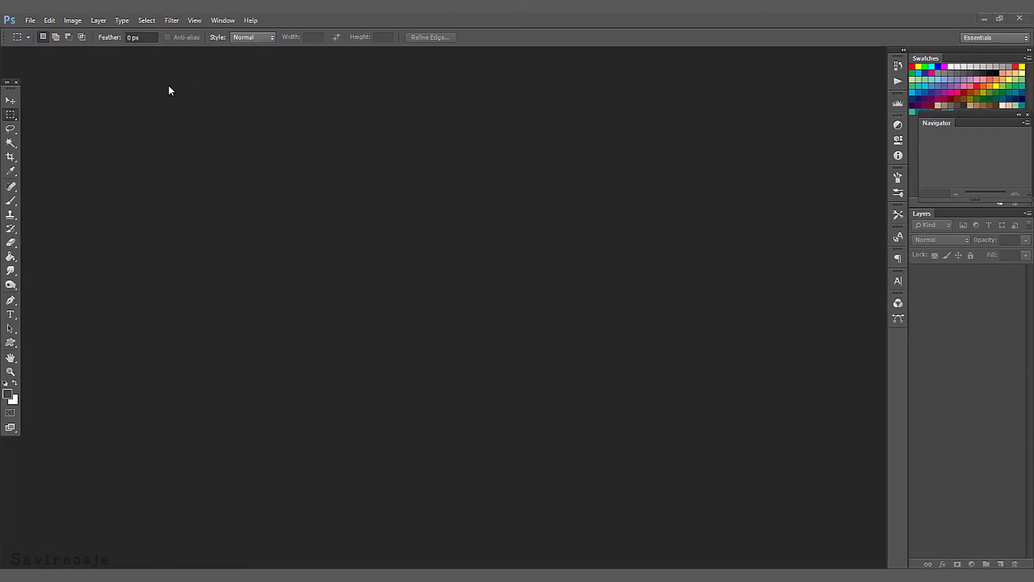
click(30, 20)
click(42, 32)
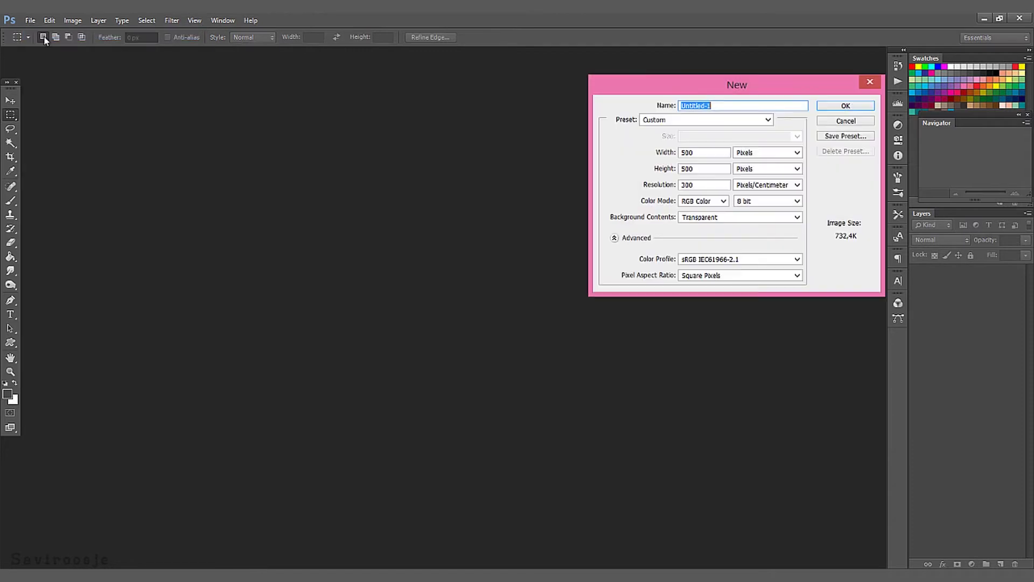
text(cu)
click(832, 106)
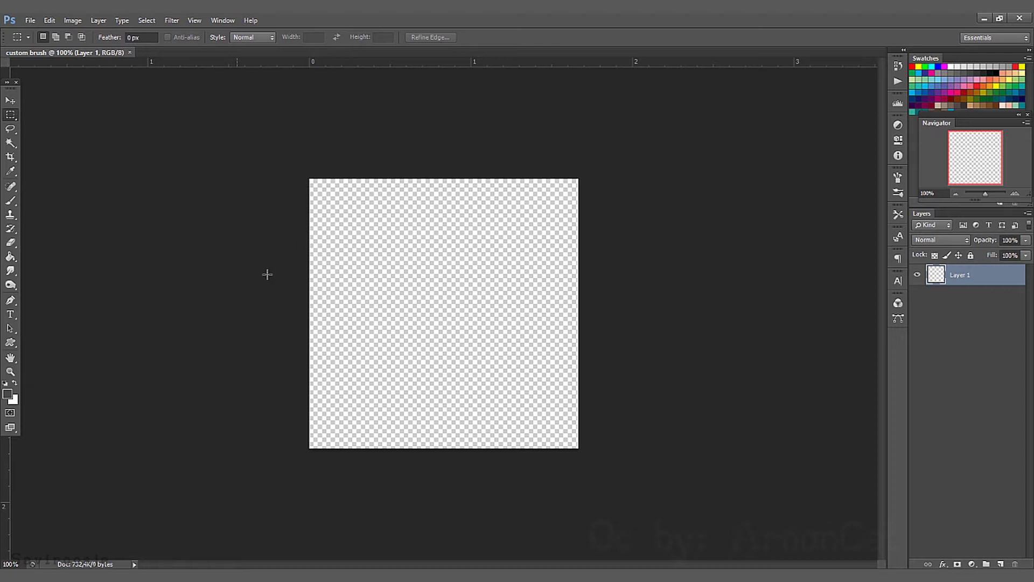
Step: Paint scattered dark grey round dots of varying sizes across the transparent canvas with the Brush tool
click(11, 201)
mouse_move(418, 293)
mouse_down()
mouse_move(420, 327)
mouse_move(380, 334)
mouse_up()
key(ctrl+z)
key(bracketleft)
key(bracketleft)
key(bracketleft)
key(bracketleft)
key(bracketleft)
key(bracketleft)
key(bracketleft)
key(bracketleft)
key(bracketleft)
key(bracketleft)
key(bracketleft)
click(347, 215)
key(bracketleft)
key(bracketleft)
key(bracketleft)
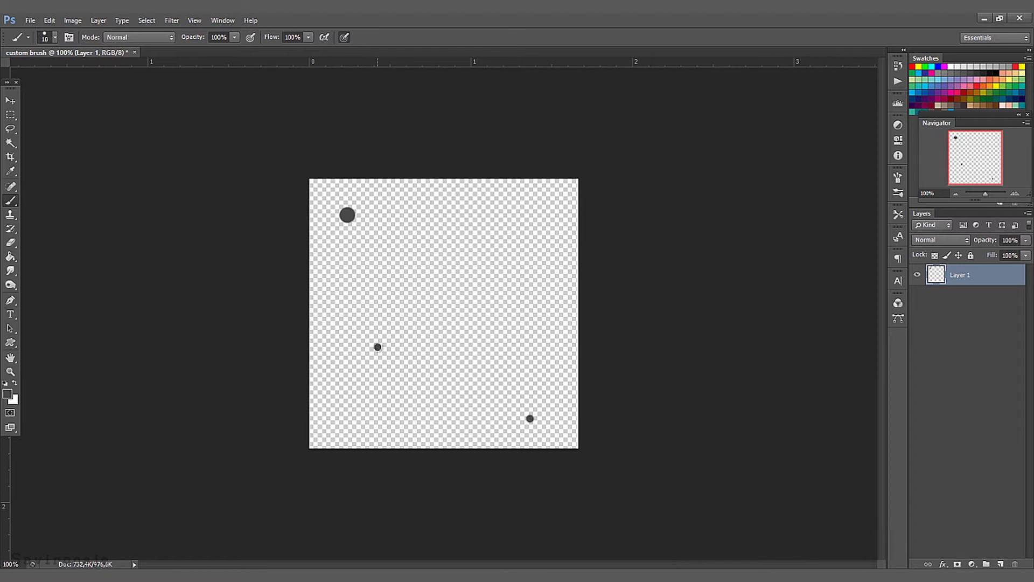
key(bracketright)
key(bracketright)
key(bracketright)
key(bracketright)
key(bracketright)
click(536, 244)
Step: Define the painted dots as a brush preset named "Stars"
click(49, 20)
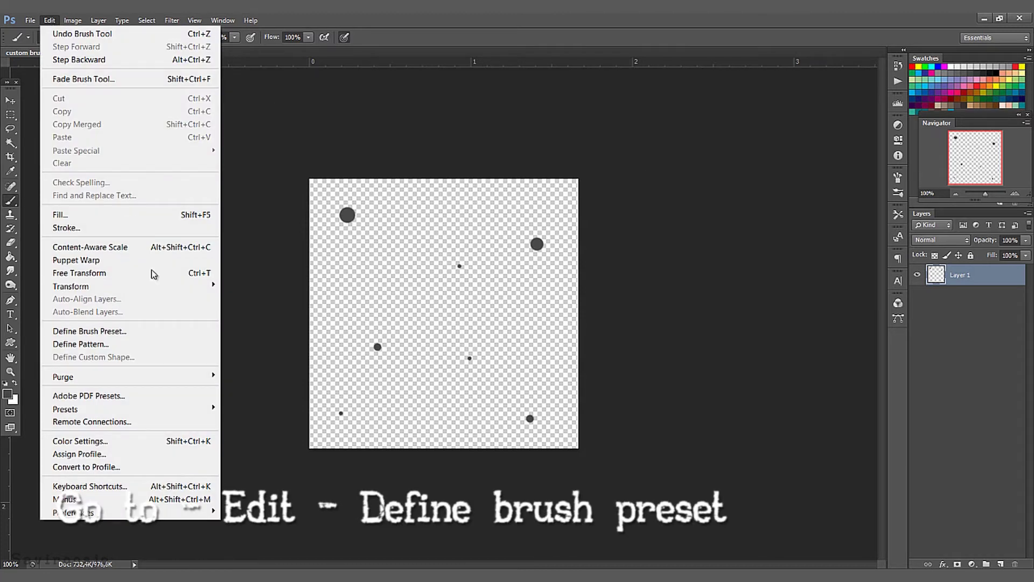
click(135, 330)
text(St)
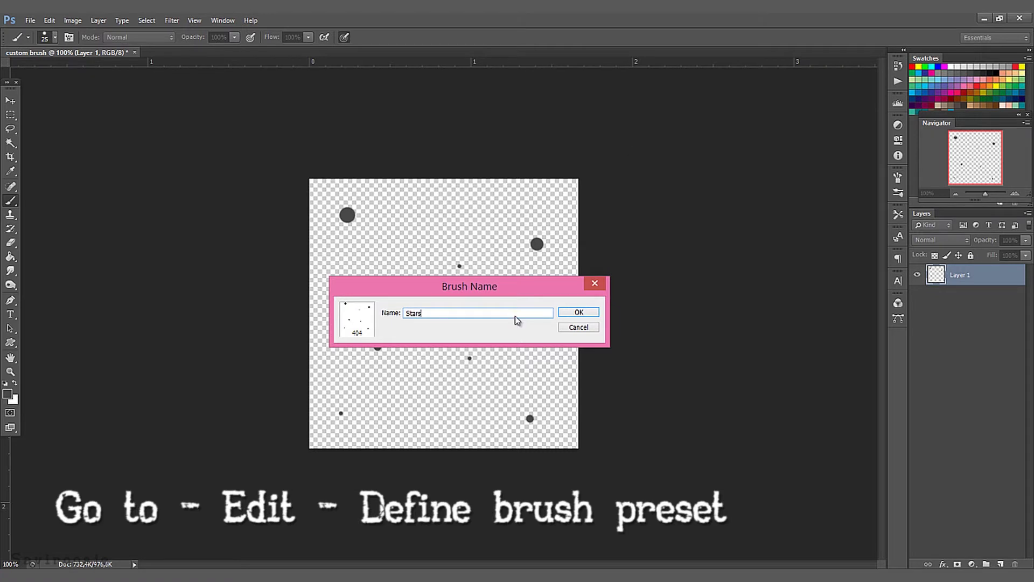
text(ars)
click(578, 312)
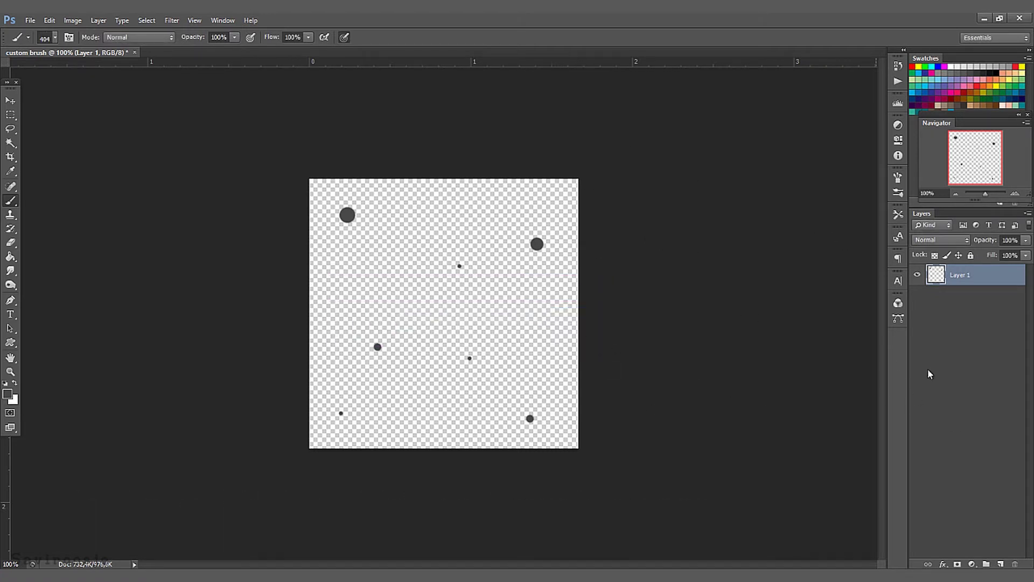
Step: Add a new layer and fill it with dark navy #000a57 using the Paint Bucket
click(1000, 563)
click(7, 393)
click(820, 312)
click(807, 356)
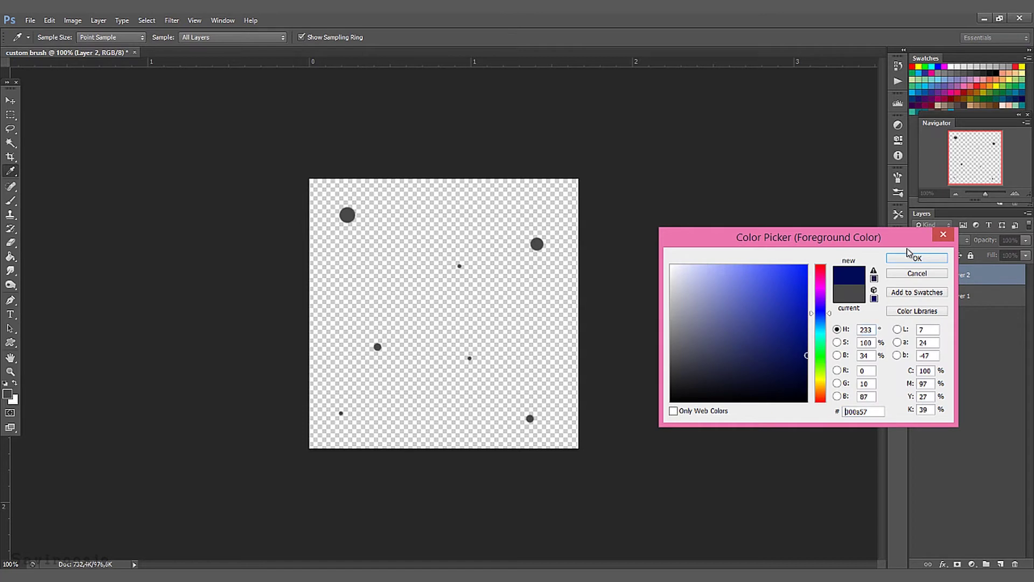
click(917, 258)
key(g)
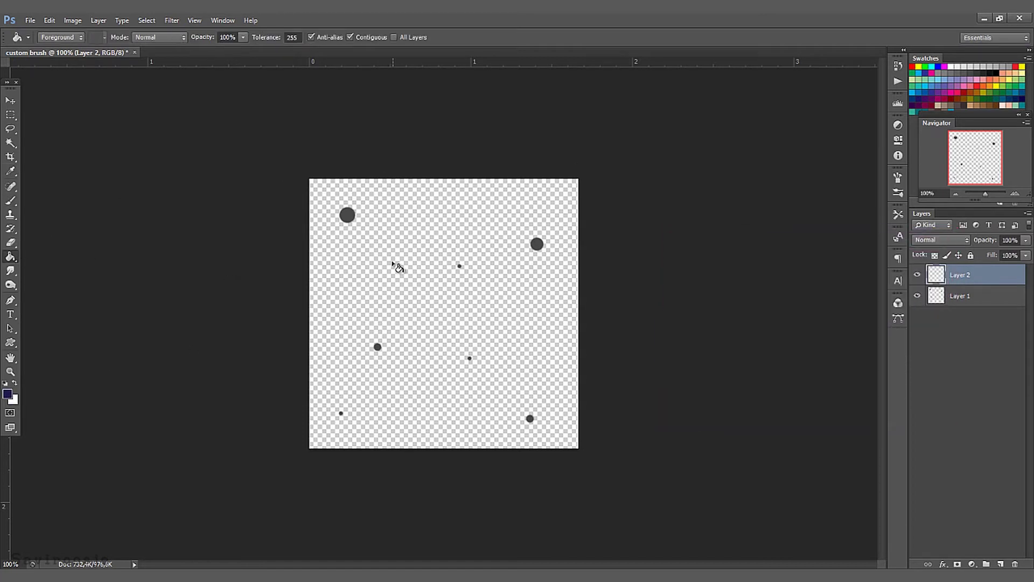
click(394, 263)
Step: Add another layer, make white the foreground colour and ready the 404 px star brush at a size of 150 px
click(1000, 564)
key(x)
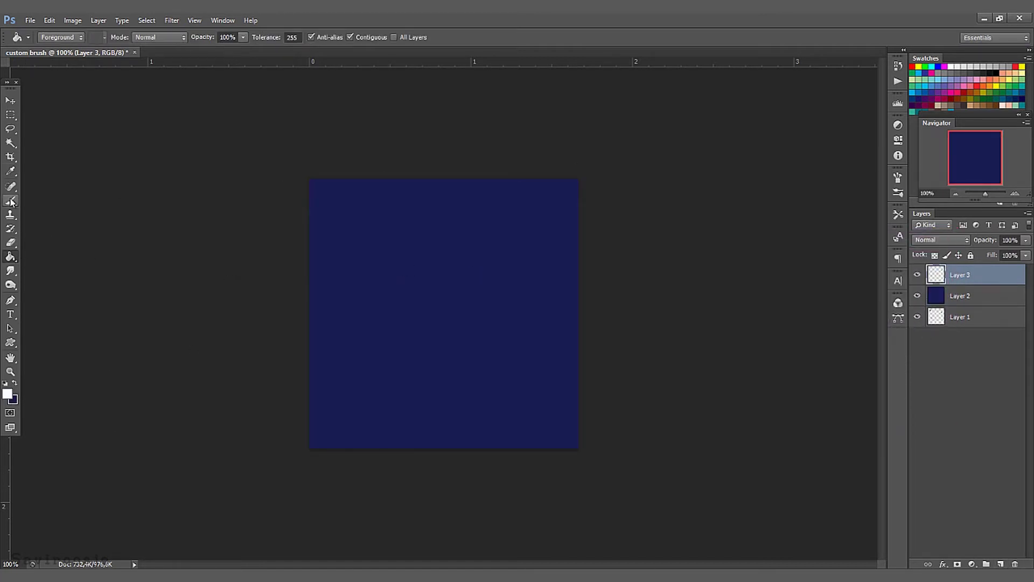
click(12, 202)
click(55, 38)
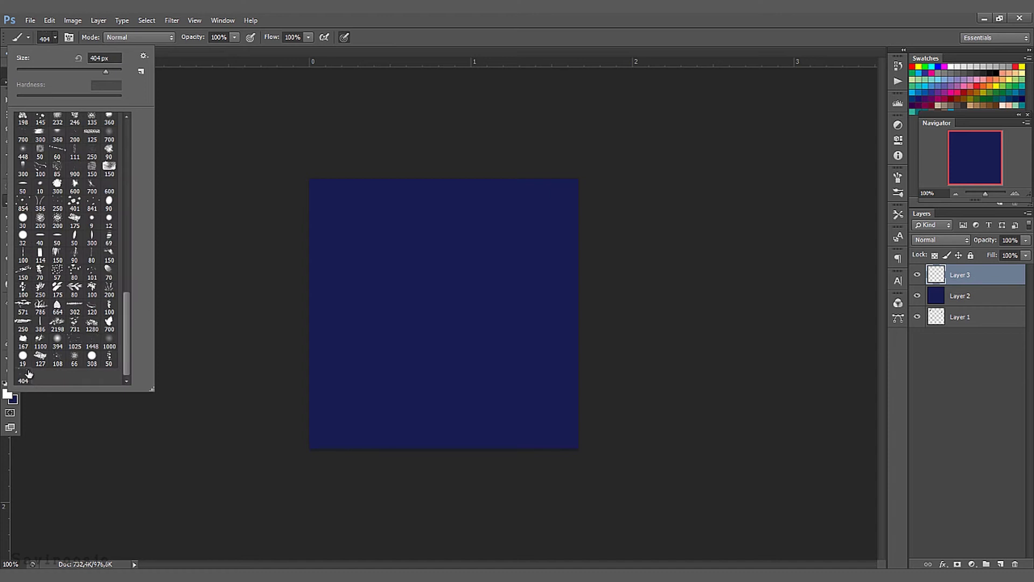
click(640, 284)
key(bracketleft)
key(bracketleft)
key(bracketleft)
key(bracketleft)
key(bracketleft)
key(bracketleft)
Step: Try a few white star brush strokes across the navy canvas and undo them
mouse_move(422, 275)
mouse_down()
mouse_move(385, 271)
mouse_move(431, 291)
mouse_move(415, 289)
mouse_up()
key(ctrl+z)
drag(371, 240, 575, 427)
key(ctrl+z)
drag(542, 396, 323, 399)
drag(288, 319, 377, 142)
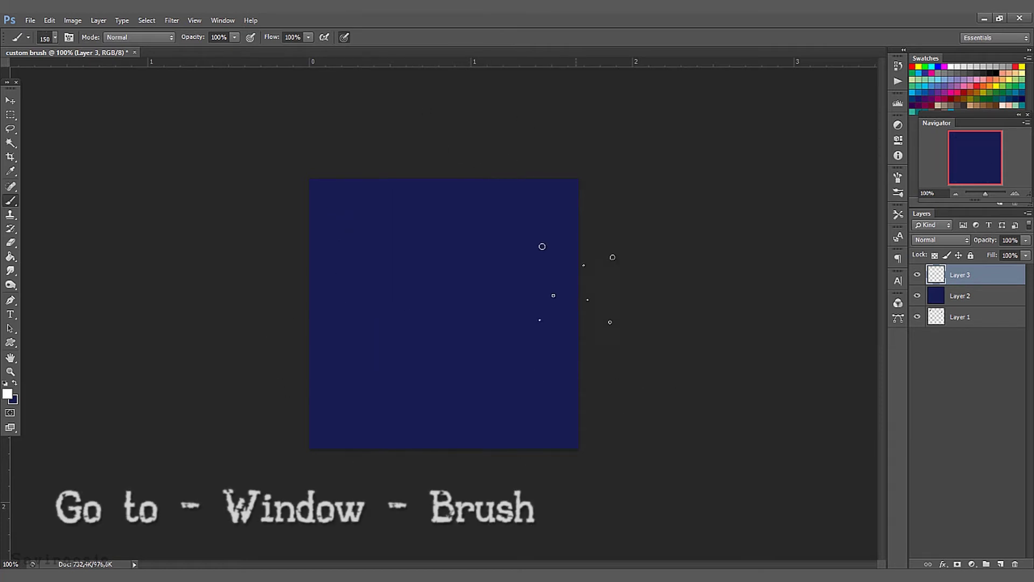
Step: In the brush's Shape Dynamics, set the size jitter to 61% and the angle jitter to 21%
click(898, 177)
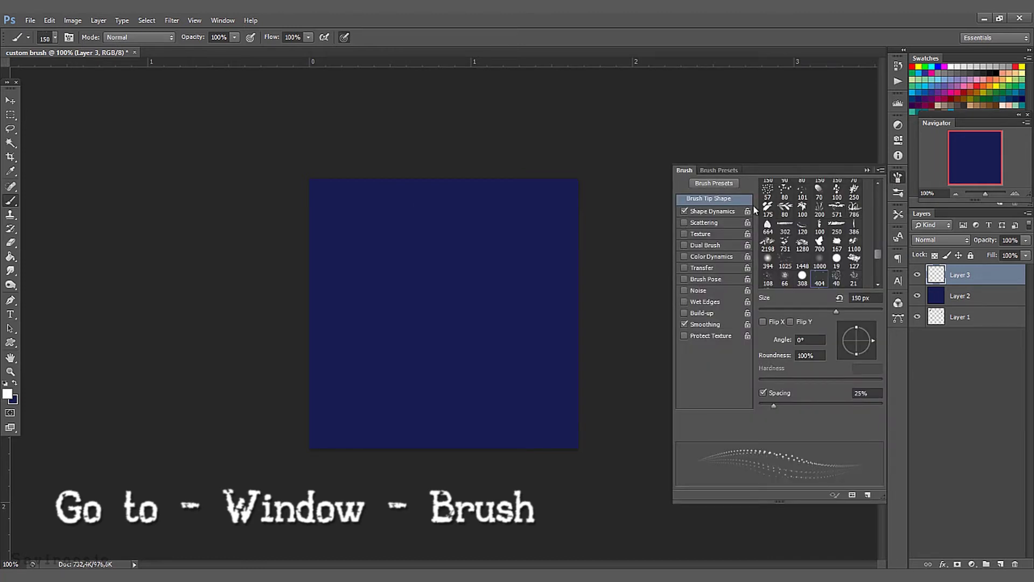
click(717, 214)
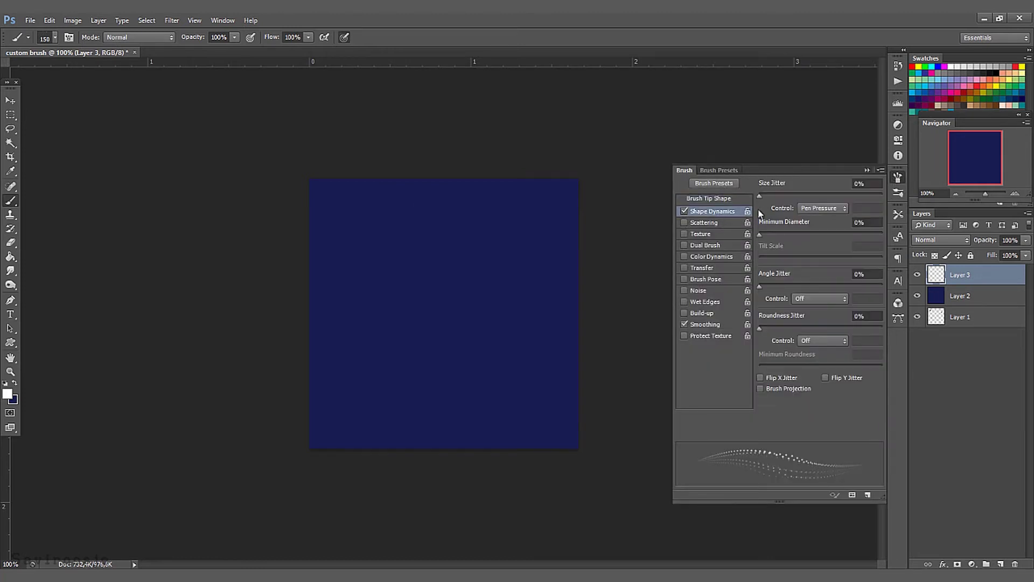
drag(762, 198, 835, 197)
mouse_move(761, 289)
mouse_down()
mouse_move(788, 281)
mouse_move(777, 281)
mouse_up()
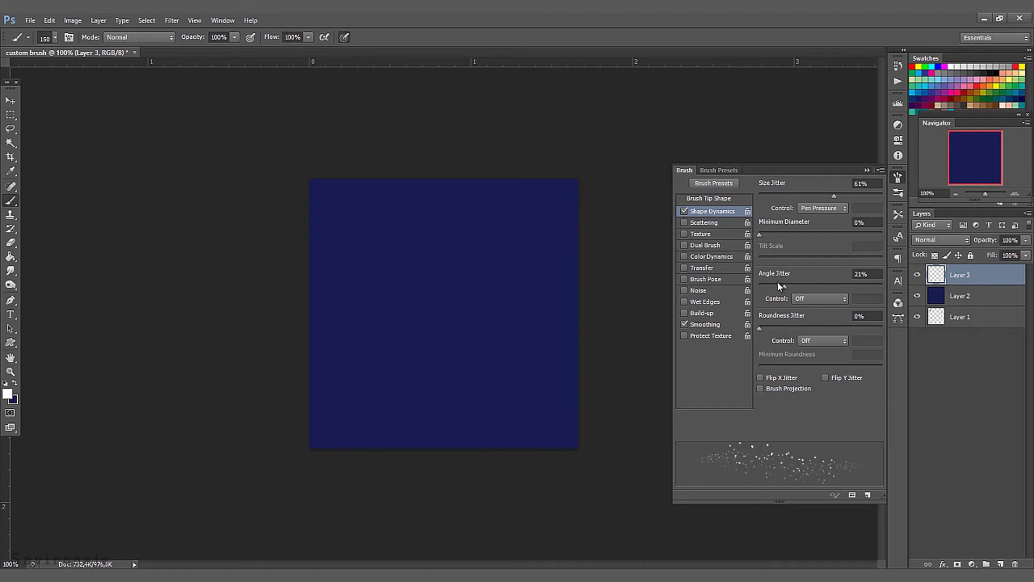
Step: Enable Scattering with a scatter of 437% and try the brush on the canvas, undoing the test
click(710, 223)
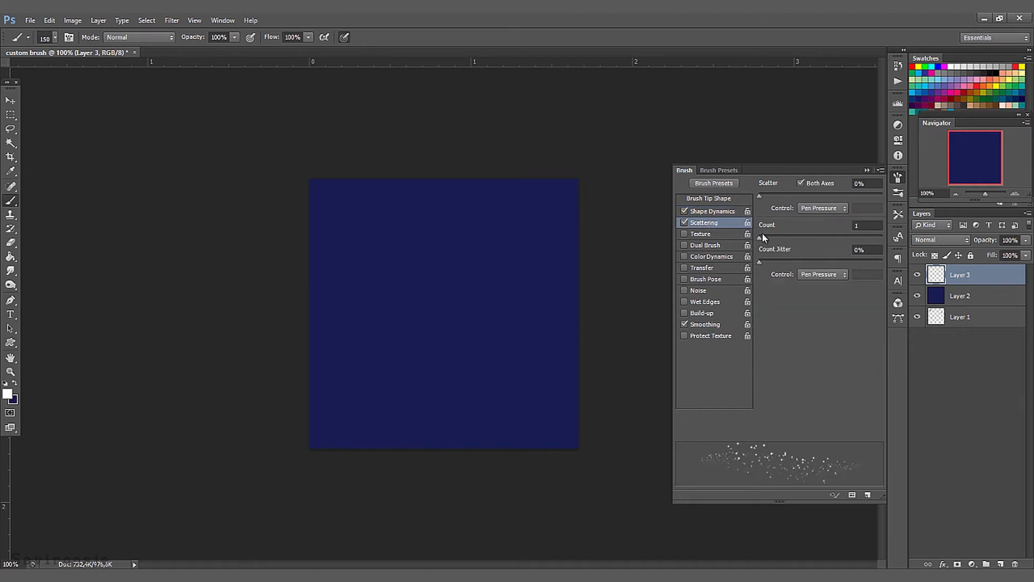
drag(762, 198, 811, 195)
mouse_move(451, 306)
mouse_down()
mouse_move(485, 323)
mouse_move(485, 232)
mouse_up()
key(ctrl+z)
click(509, 263)
Step: Save the adjusted brush as a new preset named "Stars 1" with its size captured, and collapse the brush settings
click(868, 496)
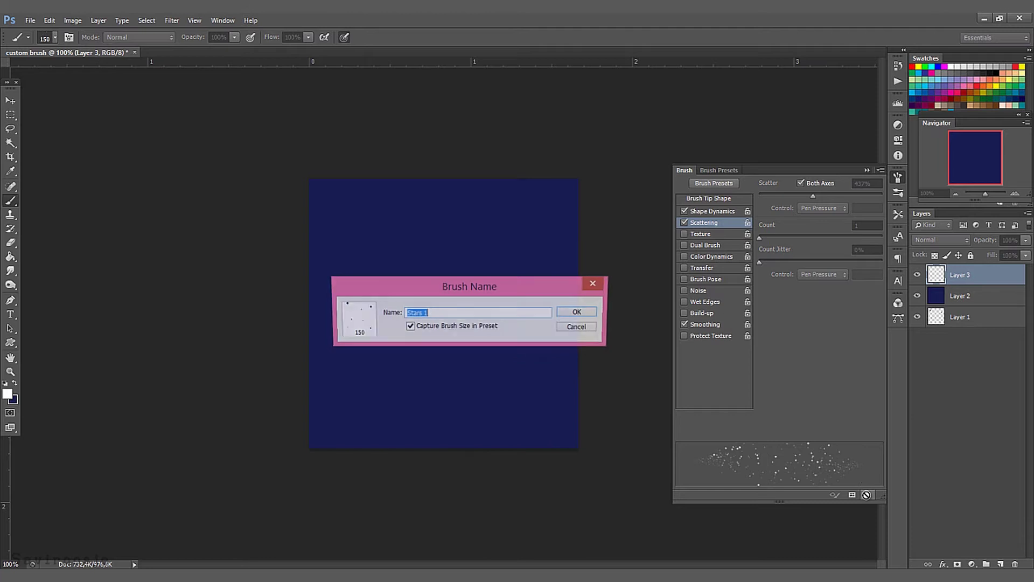
click(434, 312)
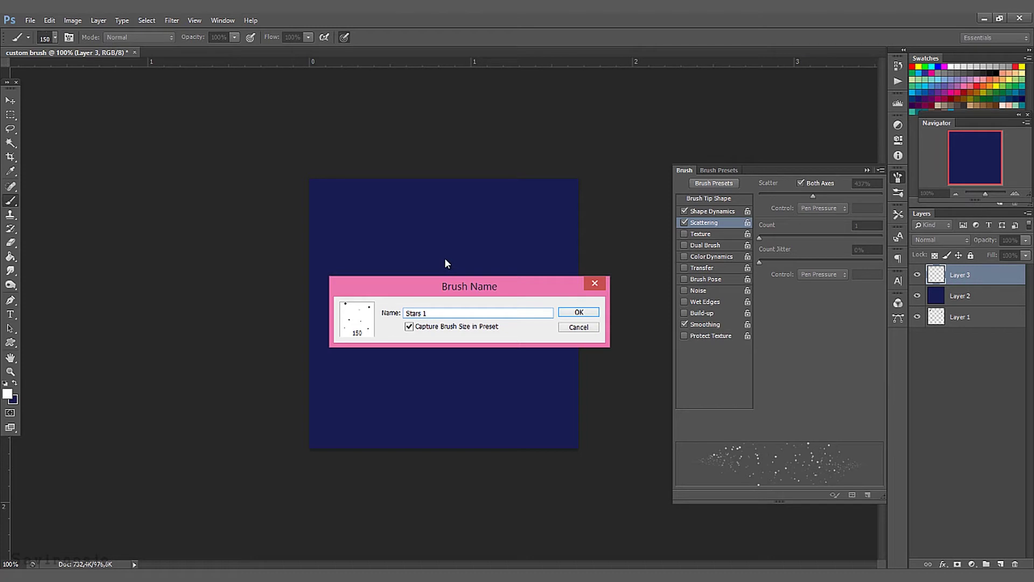
key(Return)
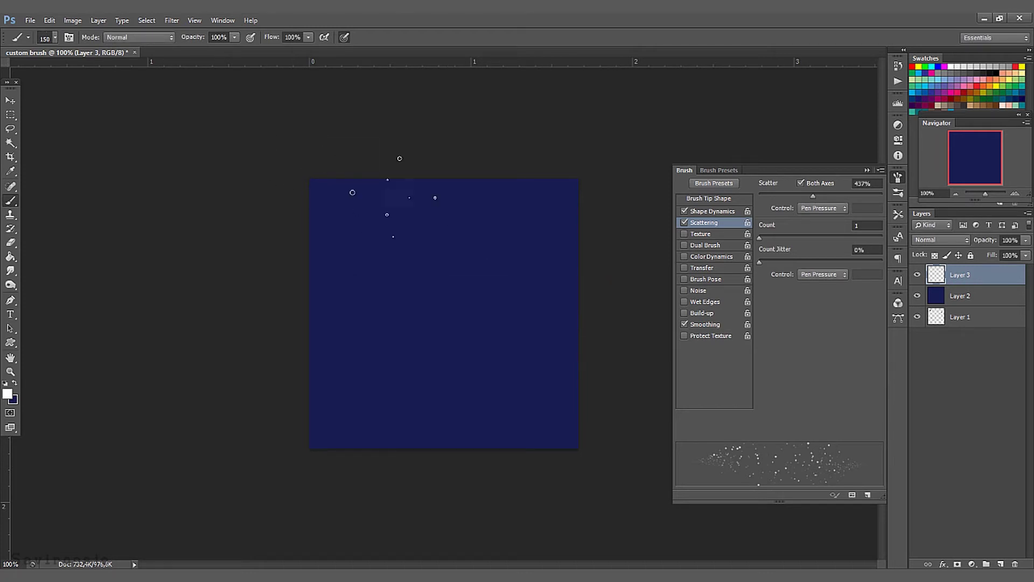
click(866, 171)
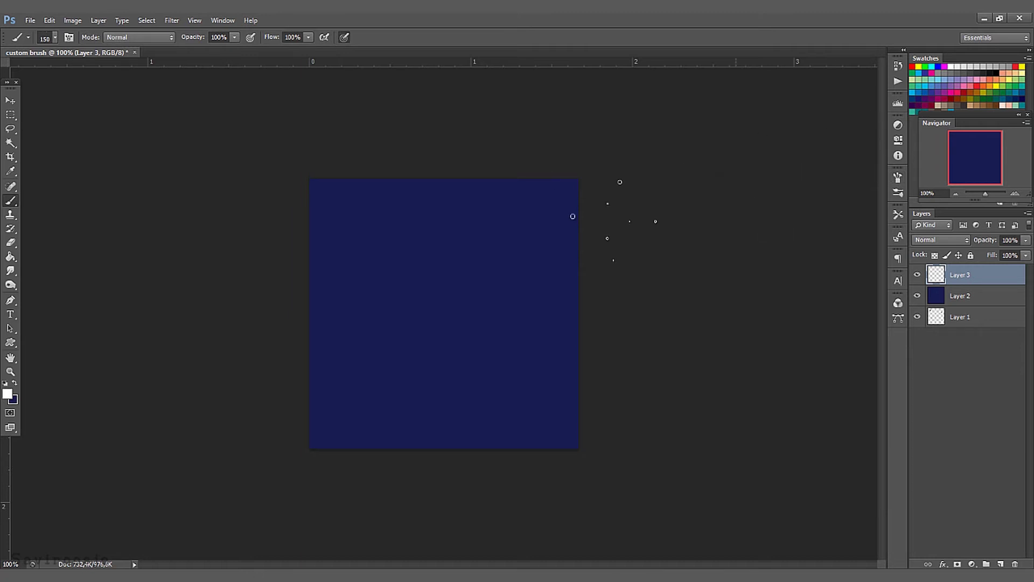
Step: Paint a scattered star stroke across the navy canvas and reduce the brush size
drag(463, 312, 554, 396)
key(bracketleft)
key(bracketleft)
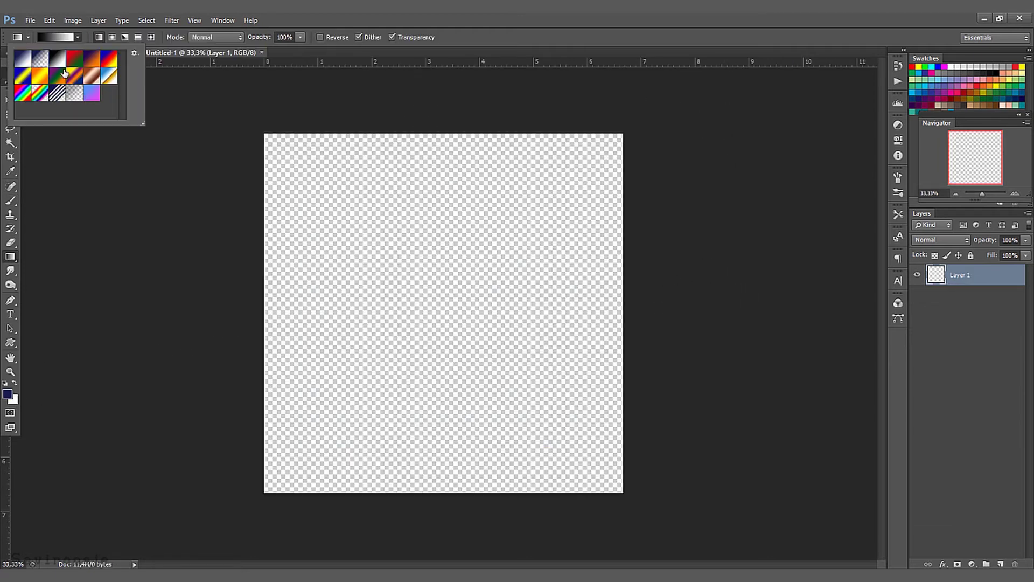
Step: Edit the black-to-white gradient in the new document, changing its white end stop to a medium blue
click(60, 39)
click(839, 334)
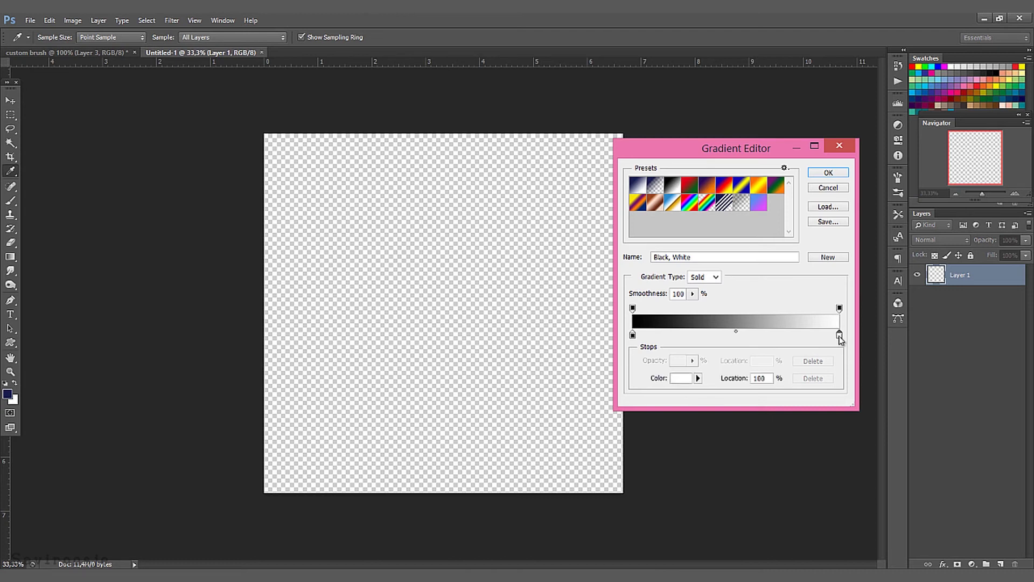
click(682, 378)
click(820, 324)
click(781, 300)
click(785, 306)
click(905, 260)
Step: Set the gradient's starting stop to dark blue #21216a and apply the gradient diagonally from the canvas's lower left to its upper right
click(633, 335)
click(682, 379)
click(764, 343)
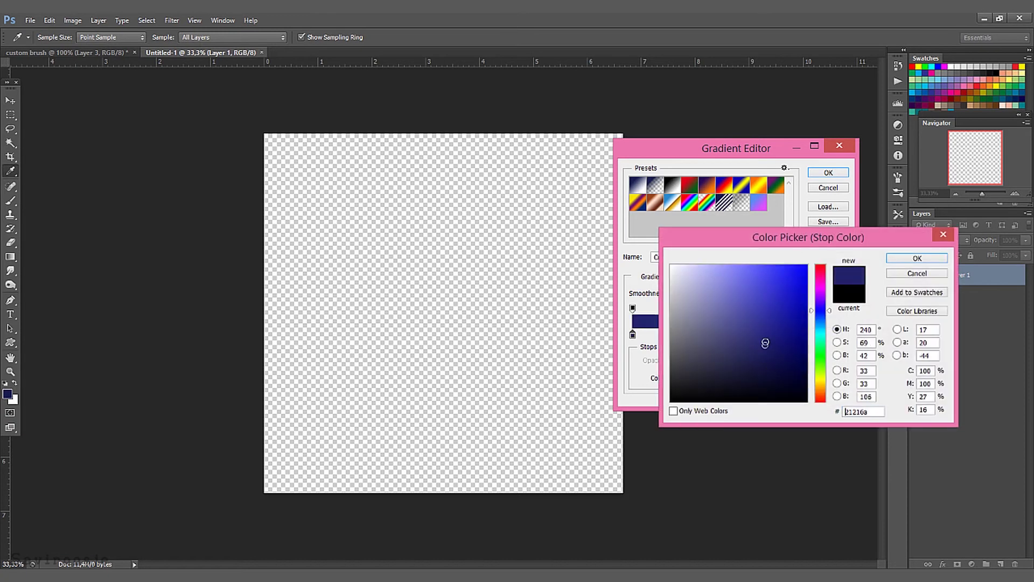
click(917, 258)
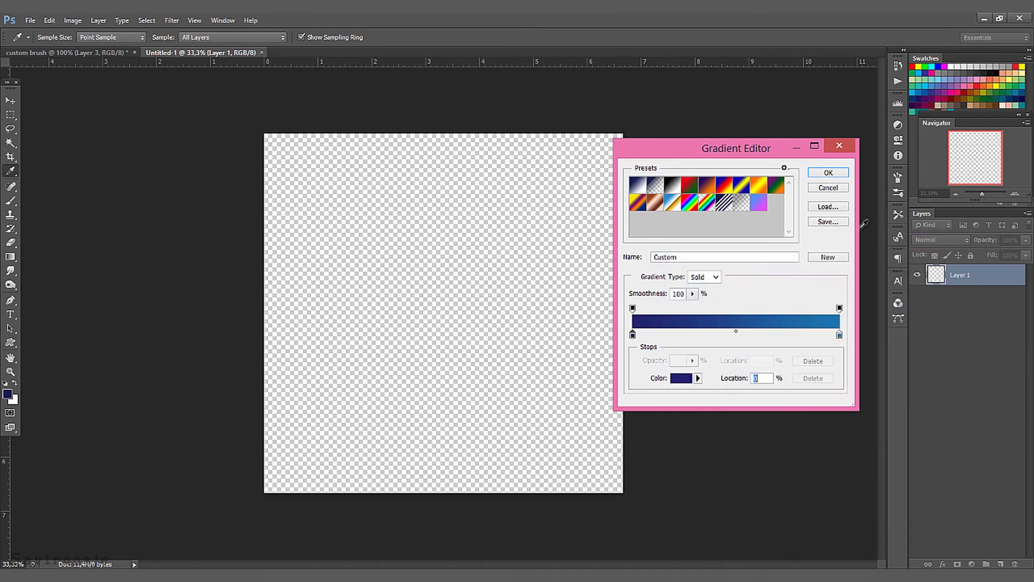
click(828, 172)
drag(346, 438, 697, 138)
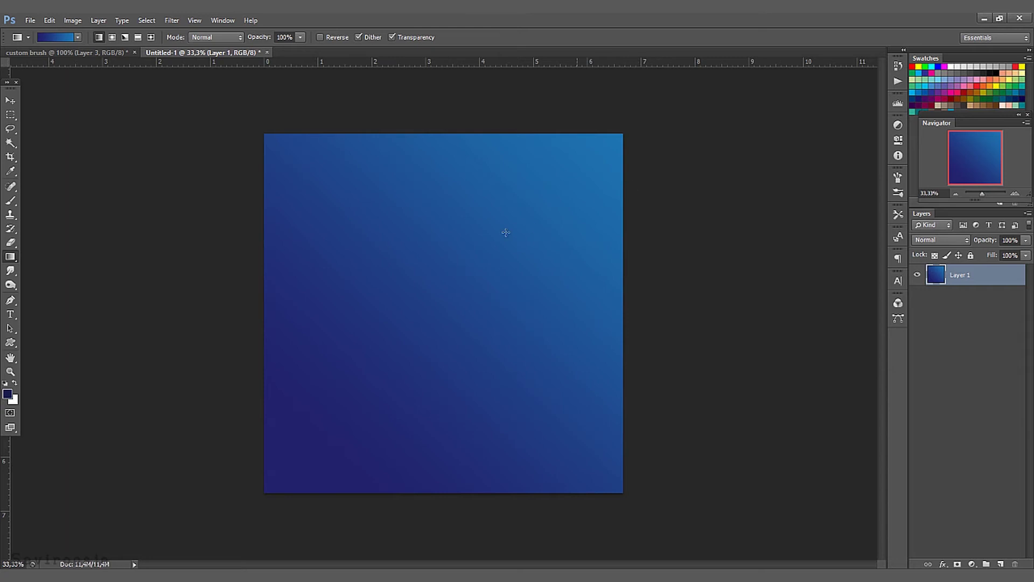
Step: Choose the Brush tool with a soft round tip from the start of the brush presets
click(11, 200)
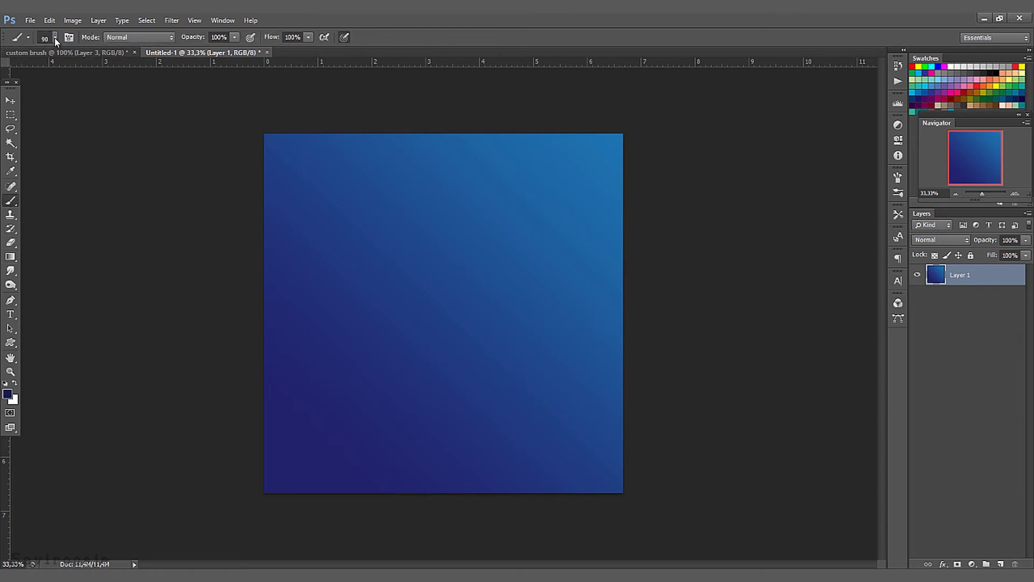
click(54, 37)
mouse_move(126, 323)
mouse_down()
mouse_move(117, 182)
mouse_move(127, 122)
mouse_up()
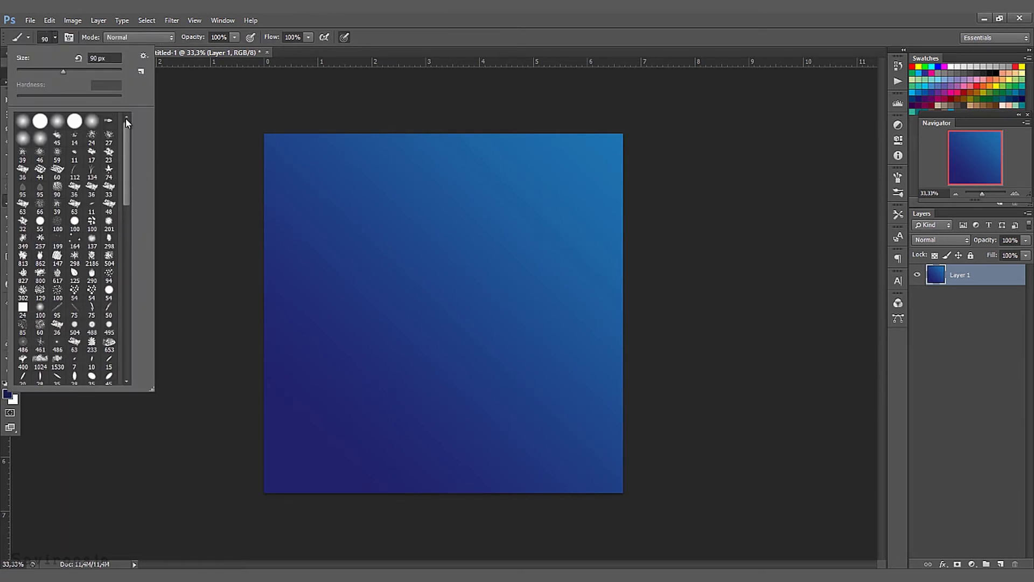
click(60, 123)
click(189, 172)
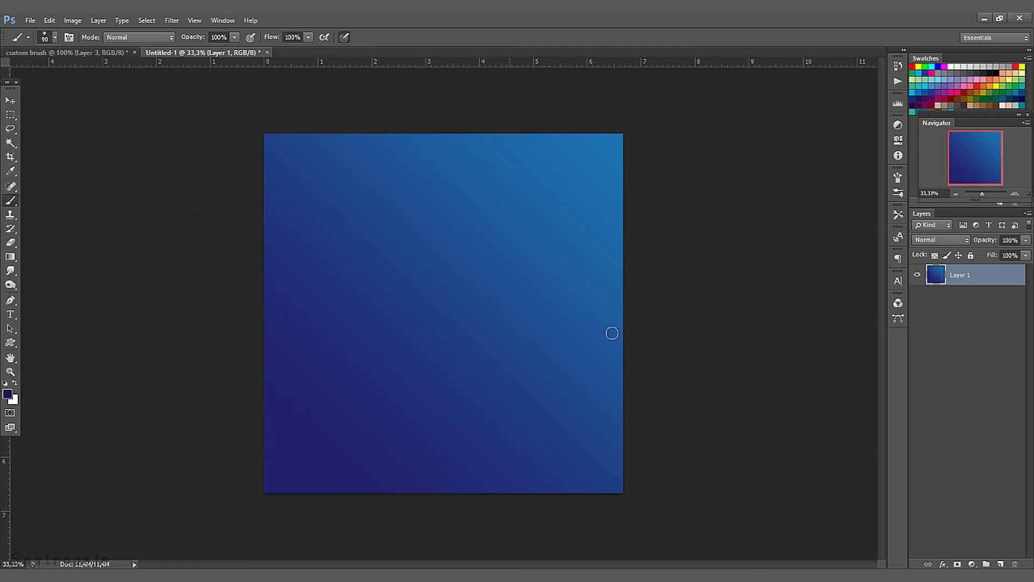
Step: Add a new layer above the gradient and enlarge the soft brush to 900 px
click(1000, 563)
key(bracketright)
key(bracketright)
key(bracketright)
key(bracketright)
key(bracketright)
key(bracketright)
key(bracketright)
key(bracketright)
key(bracketright)
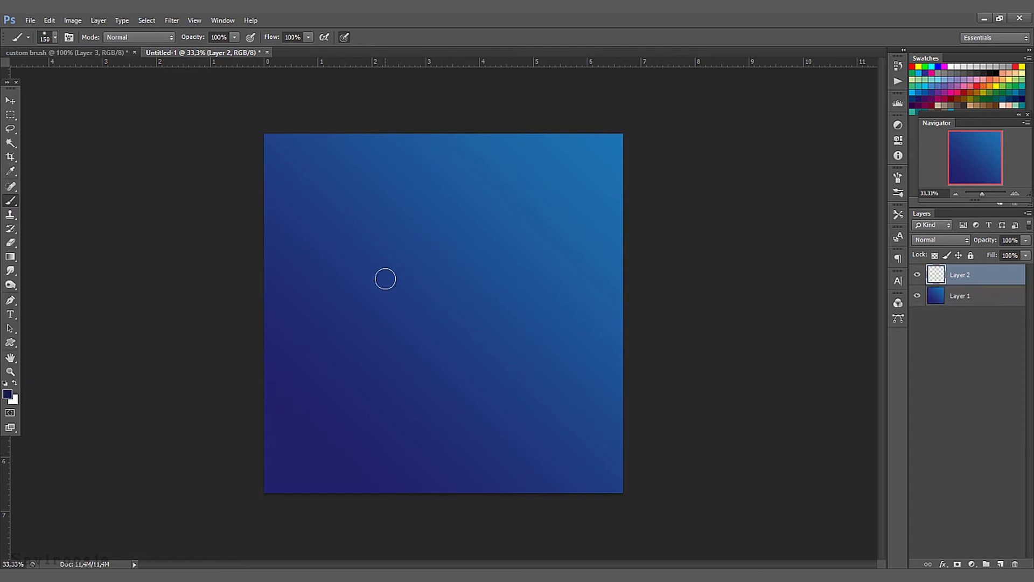
key(bracketright)
key(bracketright)
key(bracketright)
key(bracketright)
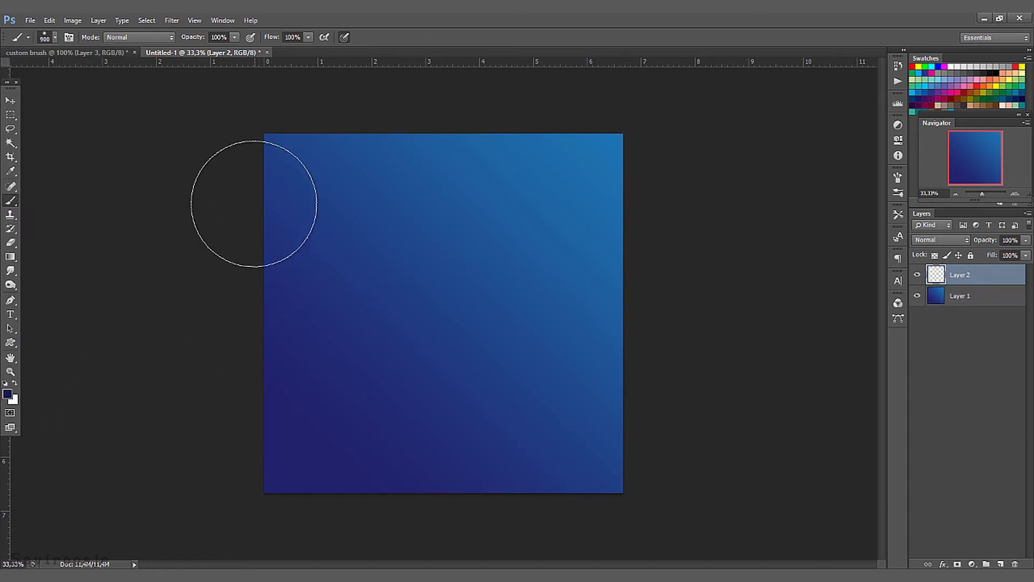
Step: Enable pen pressure for opacity and paint soft dark navy shading over the gradient's edges and lower area
click(251, 37)
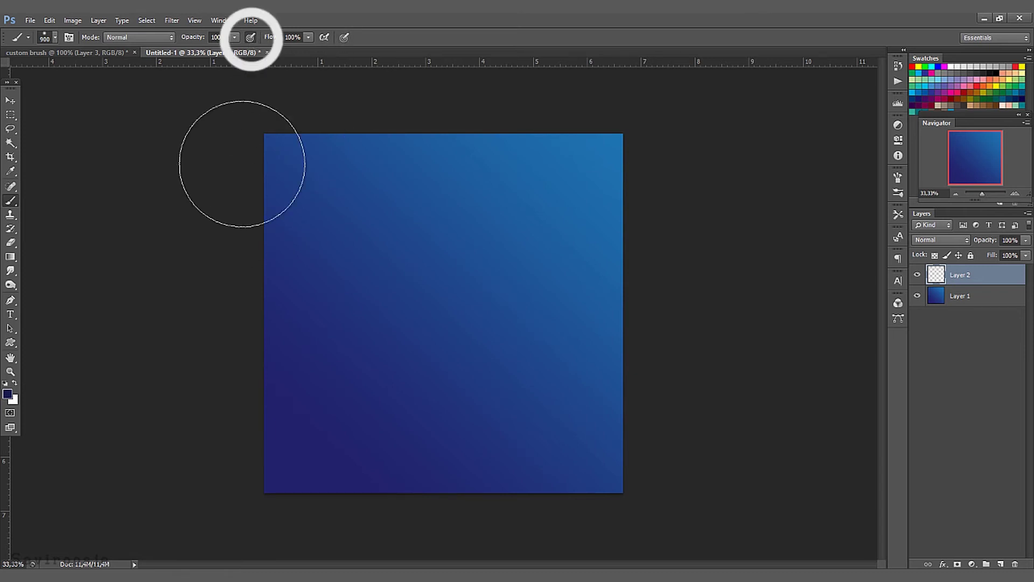
mouse_move(640, 462)
mouse_down()
mouse_move(619, 253)
mouse_move(255, 132)
mouse_up()
mouse_move(493, 485)
mouse_down()
mouse_move(584, 269)
mouse_move(545, 434)
mouse_up()
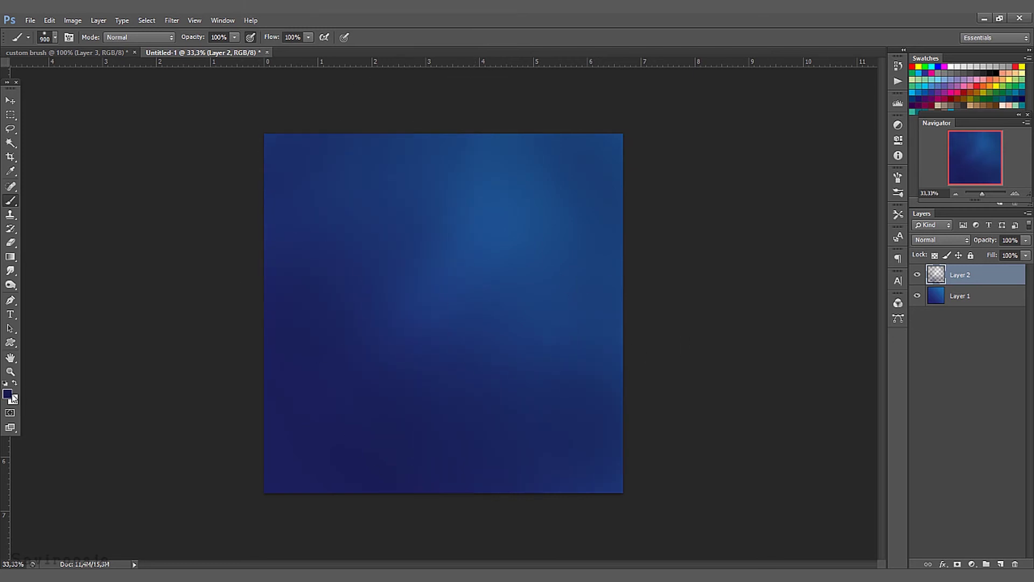
Step: Paint a soft light cyan band from the canvas's upper-left corner towards its centre, reducing the brush to 400 px
click(7, 393)
drag(824, 351, 809, 328)
click(738, 265)
click(902, 258)
mouse_move(328, 159)
mouse_down()
mouse_move(372, 281)
mouse_move(388, 309)
mouse_move(425, 332)
mouse_up()
key(bracketleft)
key(bracketleft)
key(bracketleft)
key(bracketleft)
key(bracketleft)
mouse_move(284, 163)
mouse_down()
mouse_move(350, 228)
mouse_move(413, 309)
mouse_up()
click(464, 353)
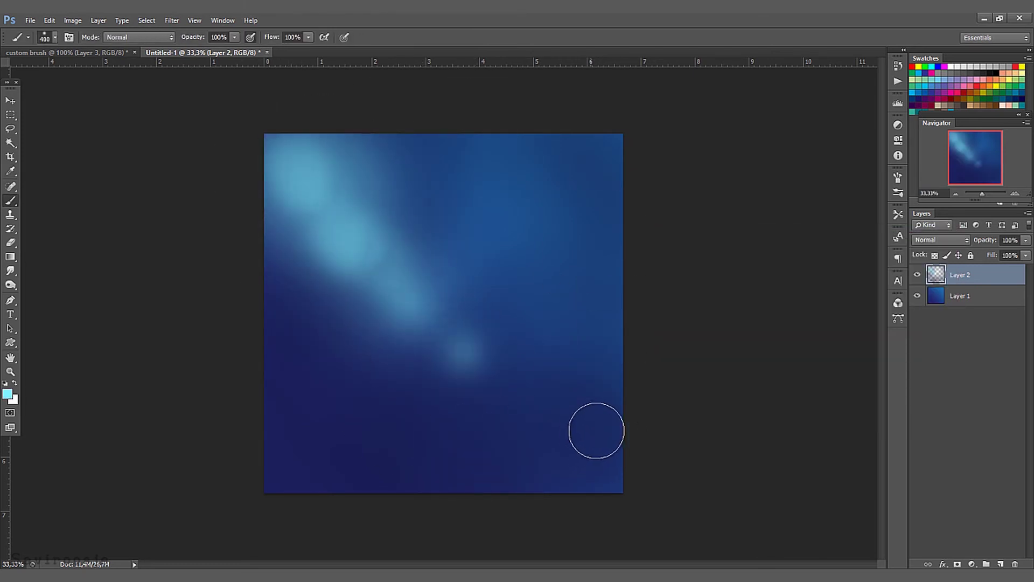
Step: Extend the soft cyan band to the canvas's lower-right corner and fill in its middle with varying brush sizes
drag(592, 454, 605, 462)
key(bracketleft)
key(bracketleft)
click(546, 411)
key(bracketright)
key(bracketright)
key(bracketright)
mouse_move(459, 345)
mouse_down()
mouse_move(505, 372)
mouse_move(346, 237)
mouse_move(499, 358)
mouse_move(398, 280)
mouse_up()
key(bracketleft)
key(bracketleft)
Step: Choose the textured 23 px brush tip and enlarge it considerably for painting clouds
click(54, 36)
click(109, 155)
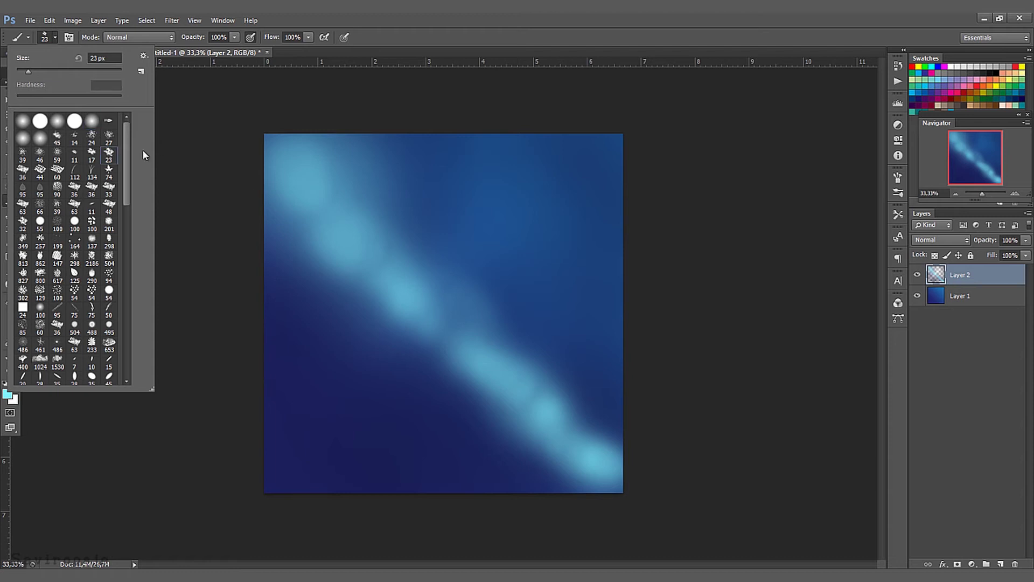
click(226, 146)
key(bracketright)
key(bracketright)
key(bracketright)
key(bracketright)
key(bracketright)
key(bracketright)
key(bracketright)
key(bracketright)
key(bracketright)
key(bracketright)
key(bracketright)
key(bracketright)
Step: Paint cloudy cyan texture along the diagonal band, undoing the first stroke and reducing the brush size
mouse_move(309, 172)
mouse_down()
mouse_move(372, 216)
mouse_move(342, 230)
mouse_move(410, 299)
mouse_move(579, 439)
mouse_up()
key(ctrl+z)
key(bracketleft)
key(bracketleft)
mouse_move(477, 337)
mouse_down()
mouse_move(385, 203)
mouse_move(277, 139)
mouse_move(487, 344)
mouse_move(486, 318)
mouse_move(485, 392)
mouse_move(282, 185)
mouse_move(420, 367)
mouse_up()
Step: Change the foreground colour to mint green and paint cloudy patches along the diagonal band
click(7, 393)
click(919, 259)
click(420, 367)
Step: Add a new layer and paint pale yellow (#fbff80) cloud patches along the diagonal band with an enlarged brush
click(1000, 564)
click(8, 393)
click(820, 378)
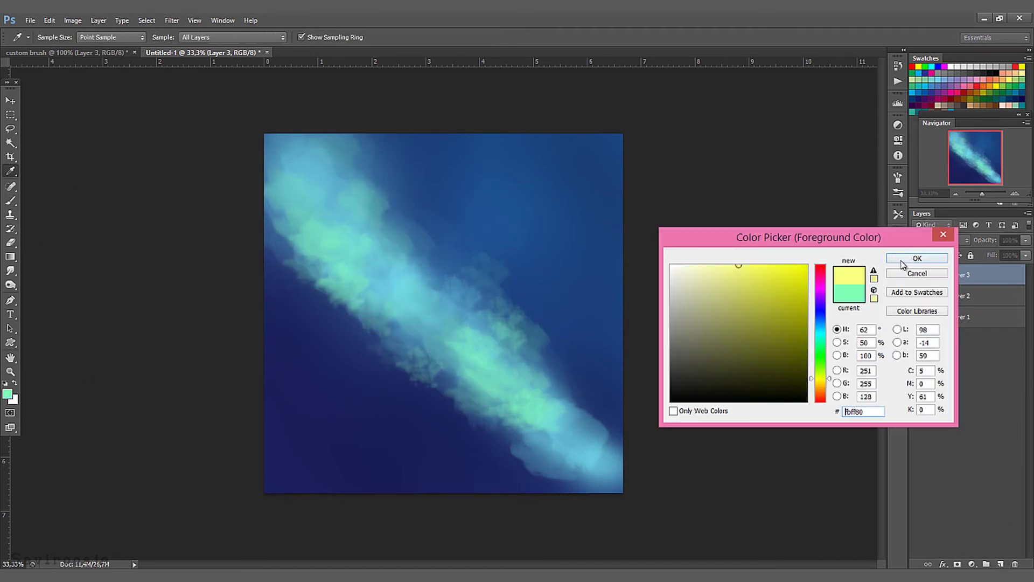
click(914, 260)
key(bracketright)
key(bracketright)
drag(581, 442, 479, 317)
drag(366, 156, 415, 258)
drag(302, 264, 355, 318)
Step: Change the foreground colour to magenta (#ff2de9) and paint cloudy patches over the band's upper part and lower edge
click(7, 393)
click(819, 285)
click(786, 267)
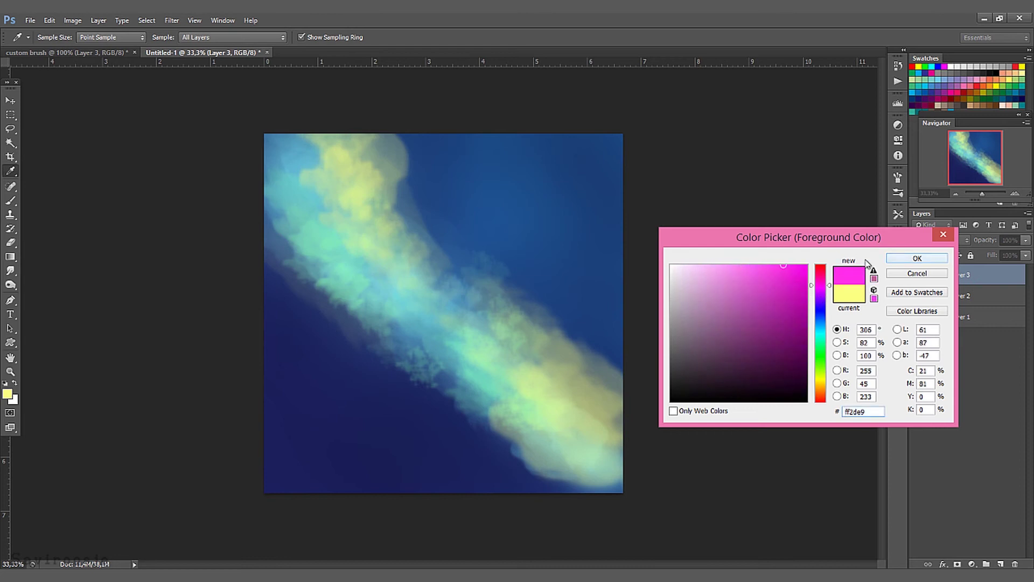
click(916, 259)
drag(347, 205, 398, 242)
drag(312, 286, 358, 329)
drag(495, 458, 456, 384)
Step: Sample colours from the canvas repeatedly and paint them over the band's edges and the adjacent sky to blend them
alt+click(345, 309)
drag(302, 318, 442, 420)
alt+click(440, 187)
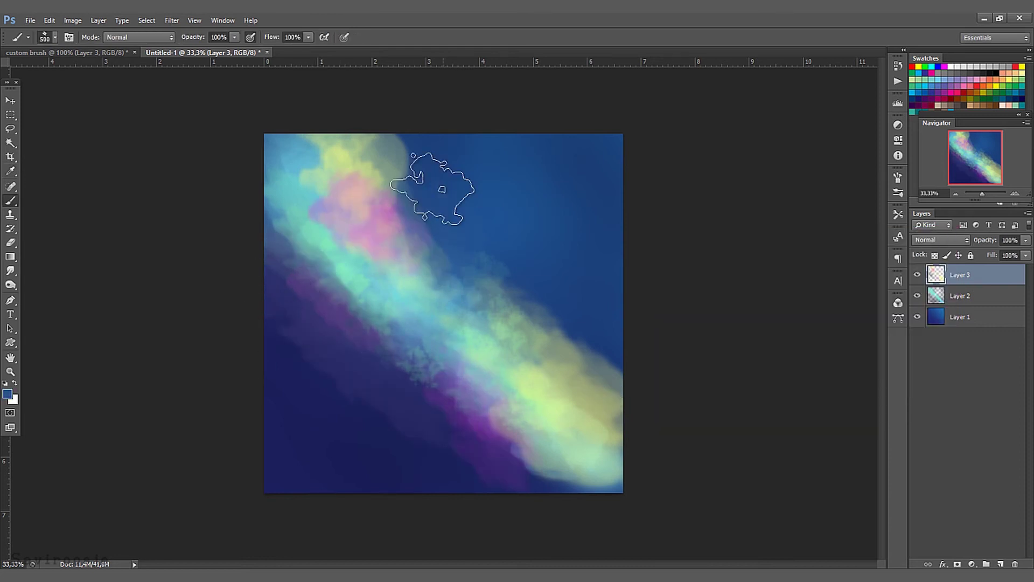
drag(415, 173, 474, 296)
alt+click(517, 307)
drag(501, 253, 602, 326)
alt+click(571, 242)
mouse_move(597, 280)
mouse_down()
mouse_move(533, 222)
mouse_move(511, 250)
mouse_up()
alt+click(345, 420)
drag(506, 280, 571, 269)
Step: Choose a soft round brush tip, enlarge it, and darken the canvas's upper-right sky with the sampled dark blue
click(54, 37)
click(57, 121)
click(702, 144)
click(55, 37)
click(250, 37)
key(bracketright)
key(bracketright)
key(bracketright)
drag(641, 151, 571, 134)
Step: Select Layer 2 together with Layer 3 and merge them
click(7, 393)
click(916, 260)
shift+click(941, 303)
key(ctrl+e)
Step: Set the foreground colour to bright cyan and choose the textured 44 px brush tip
click(8, 394)
click(819, 332)
click(748, 266)
click(902, 262)
click(55, 37)
click(109, 158)
click(43, 173)
Step: Undo a trial stroke, enlarge the brush considerably, and paint cyan texture on the band's upper-left and lower-right parts
drag(341, 201, 394, 256)
key(ctrl+z)
key(bracketright)
key(bracketright)
key(bracketright)
key(bracketright)
key(bracketright)
key(bracketright)
key(bracketright)
key(bracketright)
key(bracketright)
key(bracketright)
key(bracketright)
key(bracketright)
key(bracketright)
key(bracketright)
drag(318, 226, 335, 250)
drag(515, 377, 595, 404)
Step: Sample the band's pink, make it more saturated, and paint pink patches on the lower-right part of the band
alt+click(375, 215)
click(8, 393)
click(769, 265)
click(910, 260)
drag(538, 374, 571, 393)
mouse_move(560, 447)
mouse_down()
mouse_move(531, 434)
mouse_move(601, 433)
mouse_up()
Step: Sample the band's yellow and paint it near the upper-left end and along the lower edge
alt+click(338, 156)
drag(331, 162, 368, 202)
drag(377, 342, 443, 392)
Step: Switch to a soft round brush and soften the band's lower edge with yellow and sampled pink strokes
click(54, 37)
click(57, 120)
drag(390, 347, 464, 406)
click(477, 415)
alt+click(557, 399)
drag(374, 346, 335, 314)
Step: Change the foreground colour to bright green and paint soft patches and streaks along the whole diagonal band
alt+click(461, 236)
click(8, 394)
click(819, 344)
click(777, 266)
click(915, 257)
drag(491, 377, 505, 398)
drag(375, 241, 378, 288)
drag(277, 142, 323, 188)
drag(415, 290, 423, 320)
drag(460, 291, 609, 372)
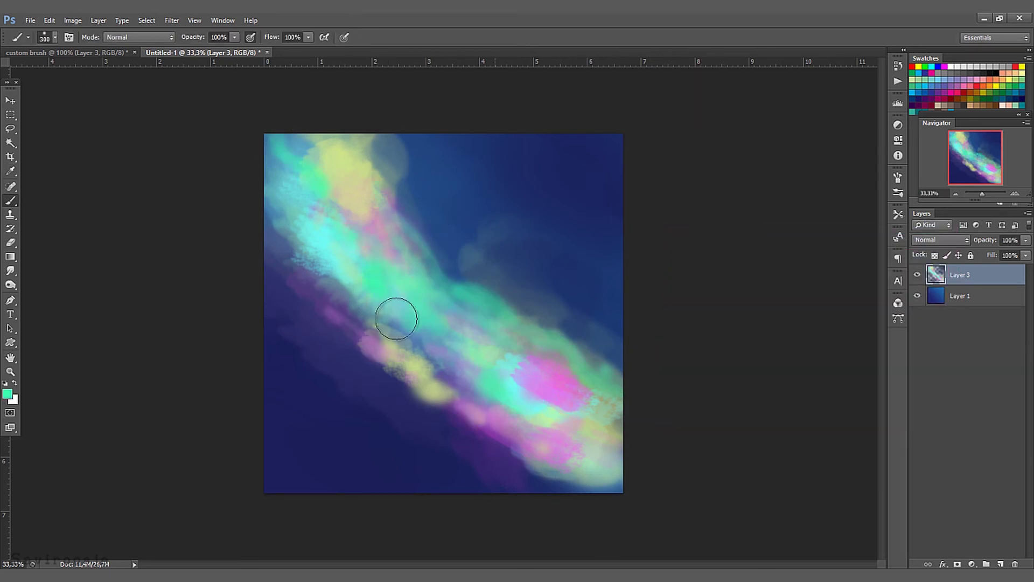
drag(368, 312, 374, 352)
drag(476, 407, 531, 455)
Step: Add a new layer above Layer 3 and paint green patches on the band's upper-left and middle parts
click(941, 241)
click(934, 245)
click(1000, 564)
drag(323, 156, 329, 181)
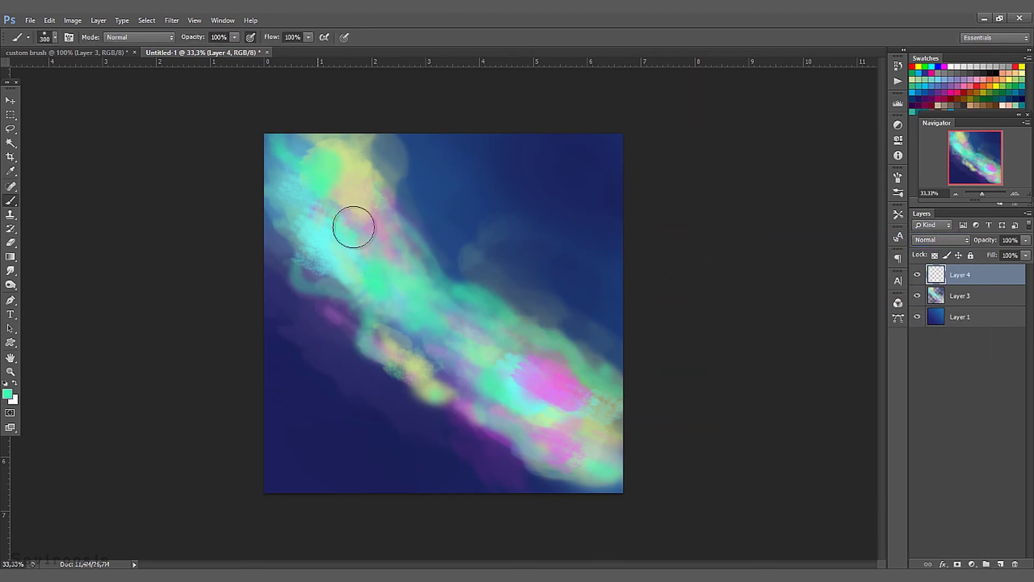
drag(412, 336, 474, 383)
Step: Sample a light cyan, make it more saturated, and paint it over the band's middle, lower-right and upper-left parts
alt+click(316, 242)
click(8, 394)
click(770, 266)
click(916, 257)
drag(443, 327, 483, 356)
drag(538, 418, 569, 437)
mouse_move(288, 145)
mouse_down()
mouse_move(309, 180)
mouse_move(381, 237)
mouse_up()
Step: Change the foreground colour to yellow, enlarge the soft brush to 700 px, and paint glows on both band edges
click(7, 393)
click(820, 376)
click(916, 256)
key(bracketright)
key(bracketright)
key(bracketright)
key(bracketright)
drag(293, 235, 338, 291)
click(54, 37)
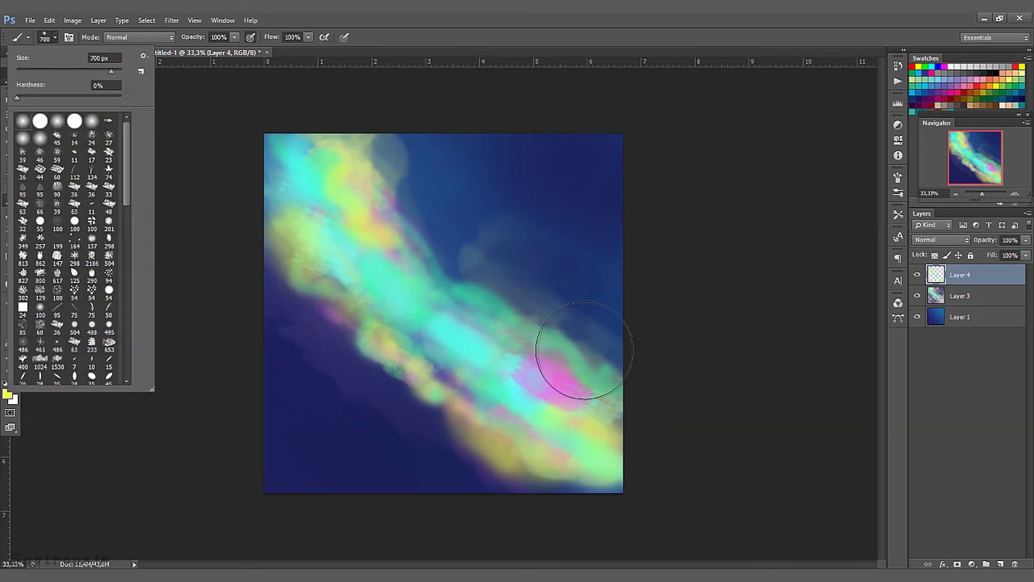
drag(583, 353, 604, 347)
Step: Change the foreground colour to magenta and paint soft glows above the band's upper end and along its lower edge
click(7, 394)
drag(820, 326, 820, 283)
click(916, 258)
drag(404, 162, 423, 199)
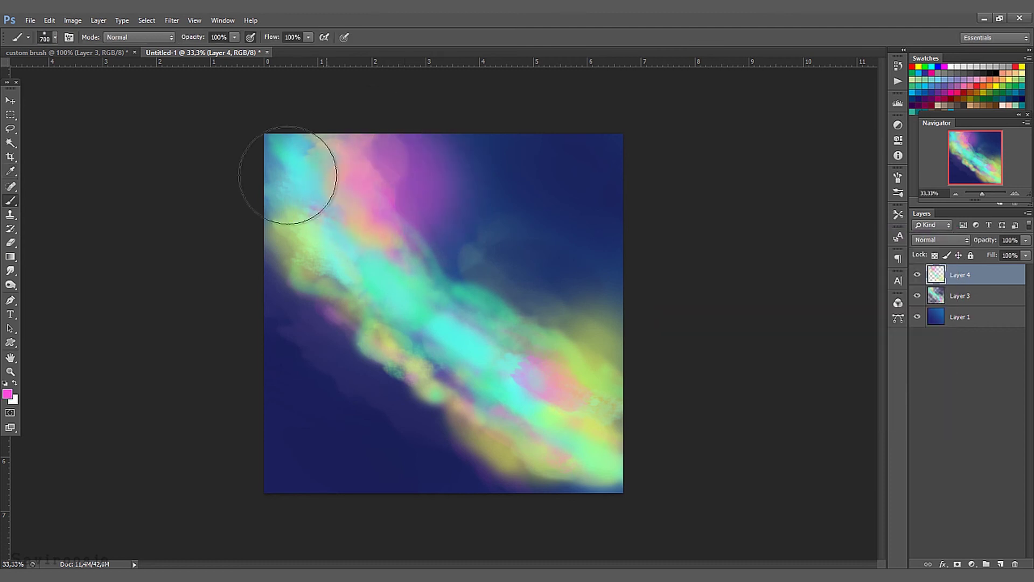
drag(302, 312, 334, 337)
drag(398, 412, 439, 439)
Step: Try one blending mode on Layer 4, and set it to Lighten
click(940, 240)
click(931, 279)
click(940, 241)
click(931, 301)
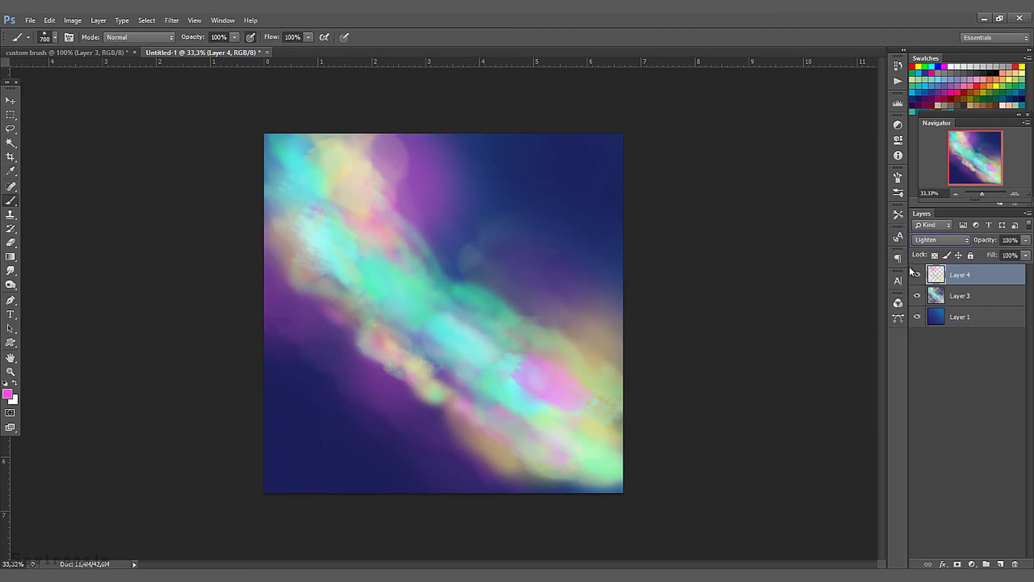
Step: Add a new layer, choose an angular textured brush tip, and try a stroke across the band before undoing it
click(55, 37)
click(104, 199)
click(74, 188)
click(455, 375)
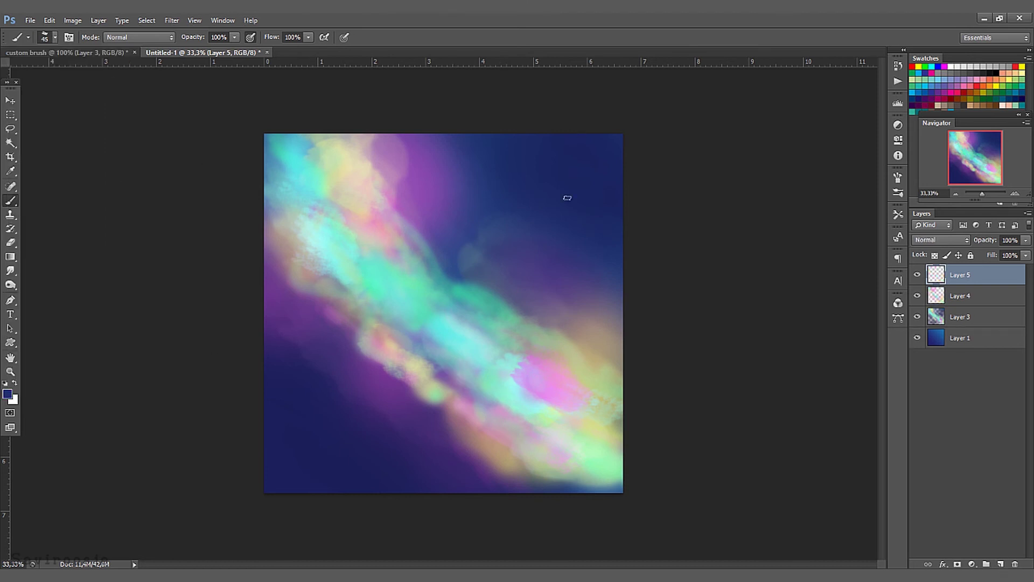
drag(401, 242, 492, 331)
key(ctrl+z)
Step: Set the foreground colour to bright cyan, paint textured patches above the band's lower end and across its middle, and undo the last stroke
key(x)
click(7, 394)
click(820, 330)
click(806, 266)
click(898, 259)
key(b)
mouse_move(549, 302)
mouse_down()
mouse_move(597, 365)
mouse_move(632, 273)
mouse_move(451, 285)
mouse_move(391, 307)
mouse_up()
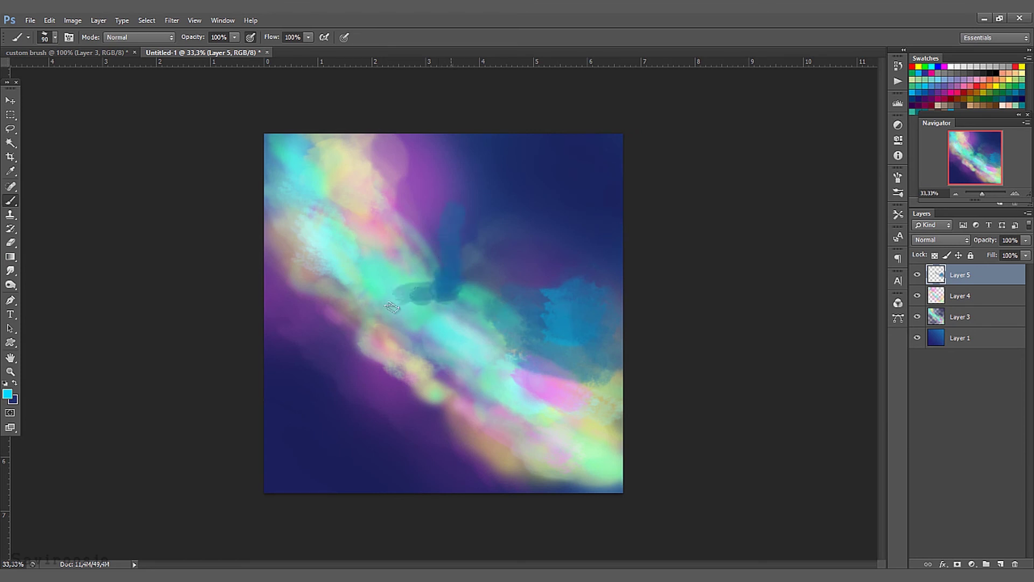
key(ctrl+z)
Step: Paint strokes across the band's middle and along its lower-left edge, sampling a muted pink from the canvas for the last one
drag(472, 306, 417, 297)
drag(346, 341, 390, 368)
alt+click(372, 336)
mouse_move(323, 286)
mouse_down()
mouse_move(431, 360)
mouse_move(372, 318)
mouse_up()
Step: Apply a blur filter to Layer 5 to soften the newly painted strokes
click(169, 21)
mouse_move(188, 155)
click(119, 252)
drag(771, 389, 762, 390)
click(863, 247)
Step: Try Darken and the blending modes after it on Layer 5, and keep one that lightens the painted patches
click(940, 241)
click(935, 262)
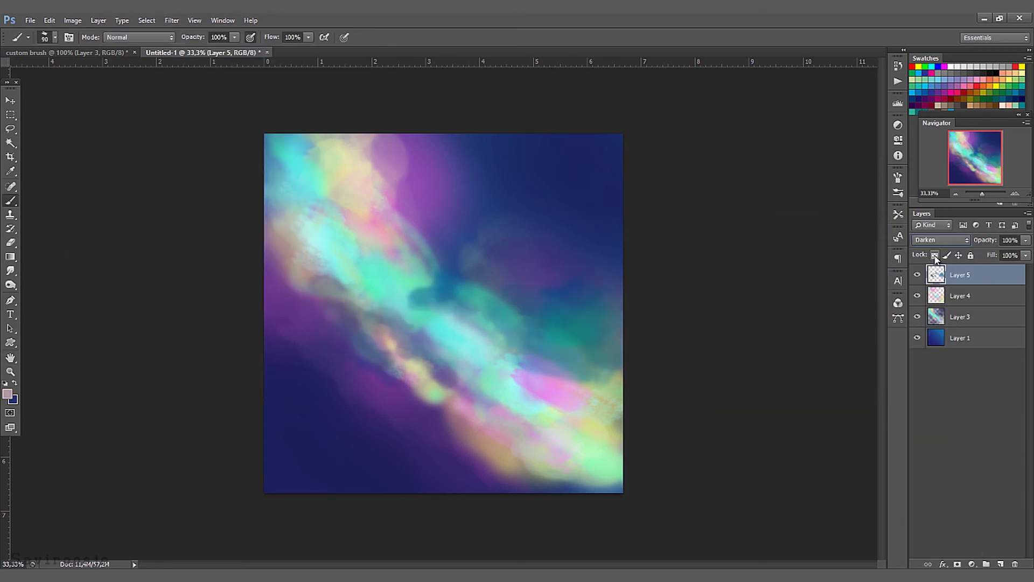
key(Down)
key(Down)
key(Down)
key(Down)
key(Down)
key(Down)
Step: Add a new layer above Layer 5 and choose the custom scattered star brush from the end of the brush presets
click(48, 39)
double_click(75, 205)
click(1000, 563)
click(55, 37)
drag(128, 187, 128, 364)
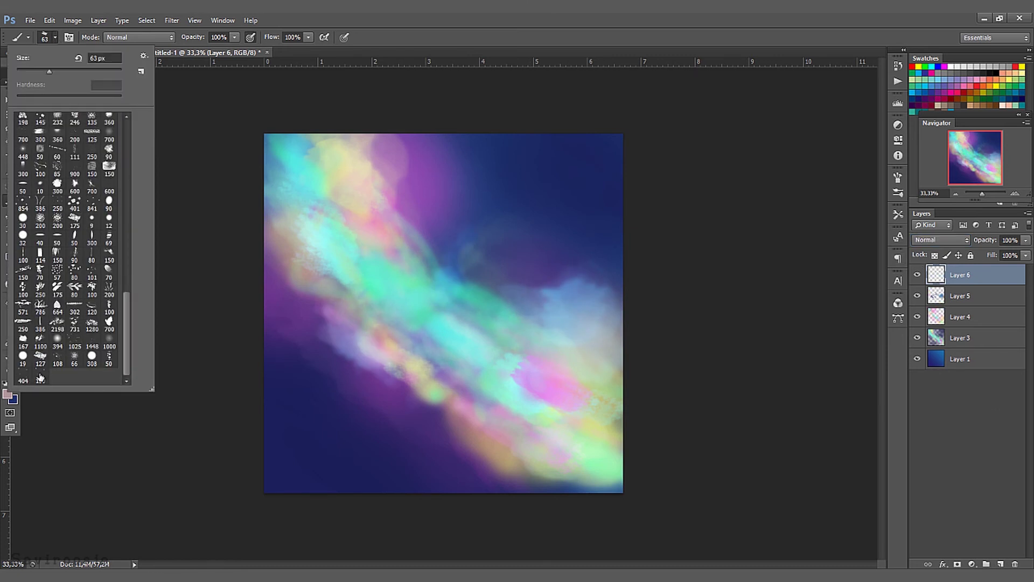
double_click(40, 377)
Step: Set the foreground colour to white, reduce the star brush to 175 px, and scatter stars over the whole canvas, undoing unwanted strokes
click(9, 395)
click(671, 265)
click(890, 259)
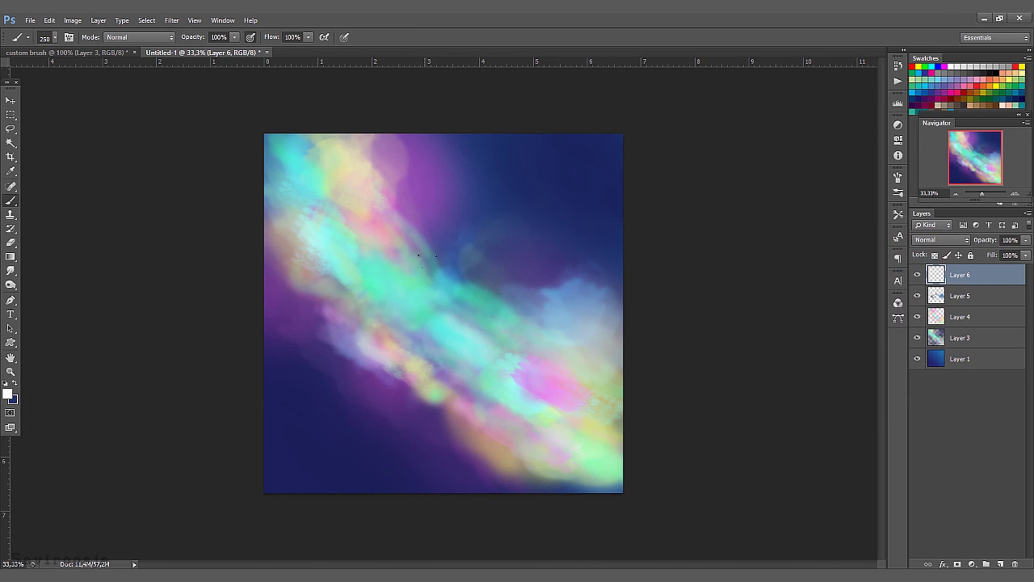
drag(449, 324, 554, 370)
key(ctrl+z)
key(bracketleft)
key(bracketleft)
key(bracketleft)
key(ctrl+z)
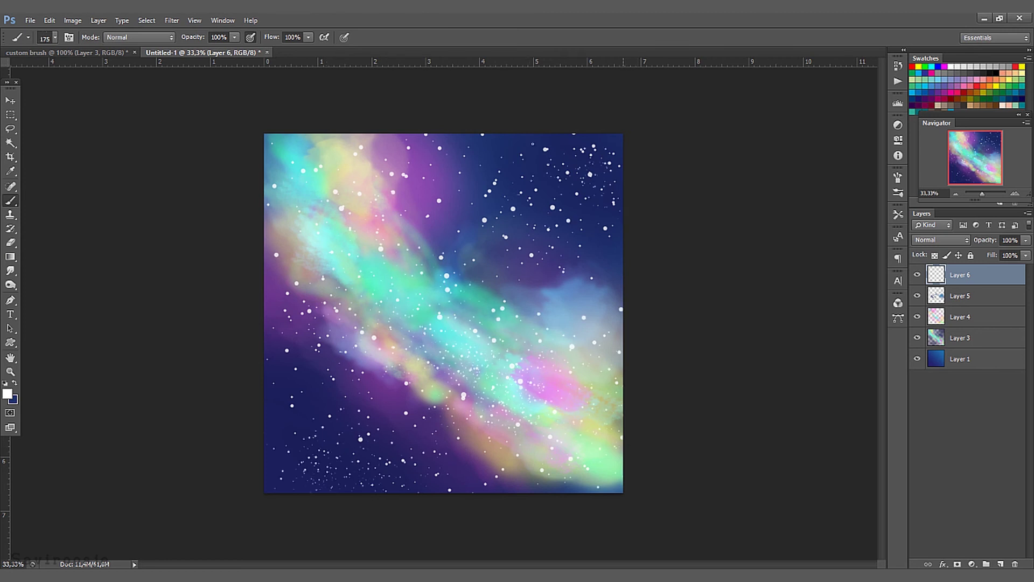
Step: Add an Outer Glow effect to the star layer with a size of 54 px and adjust its opacity
click(943, 564)
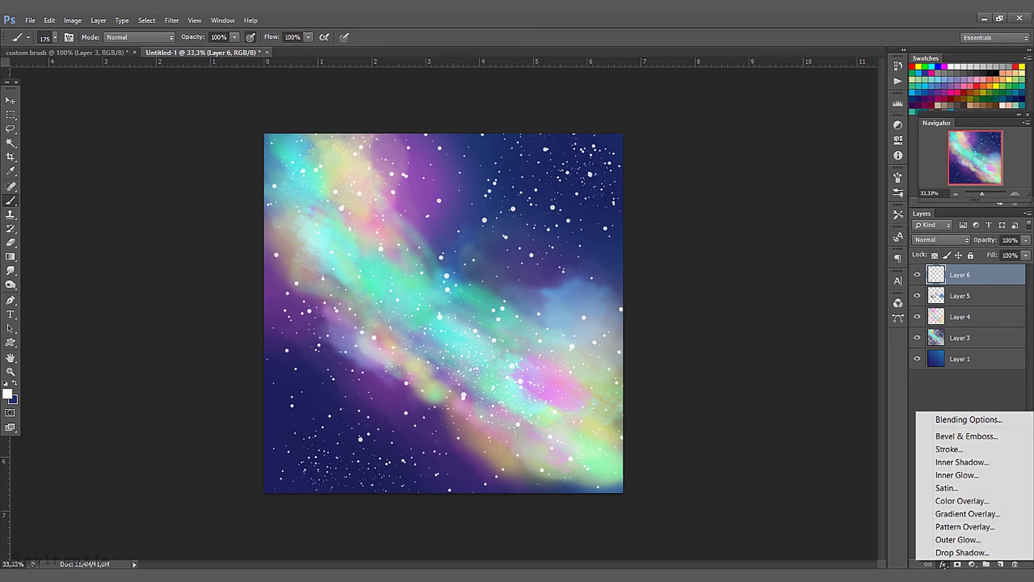
click(945, 539)
drag(715, 431, 723, 428)
drag(744, 350, 758, 349)
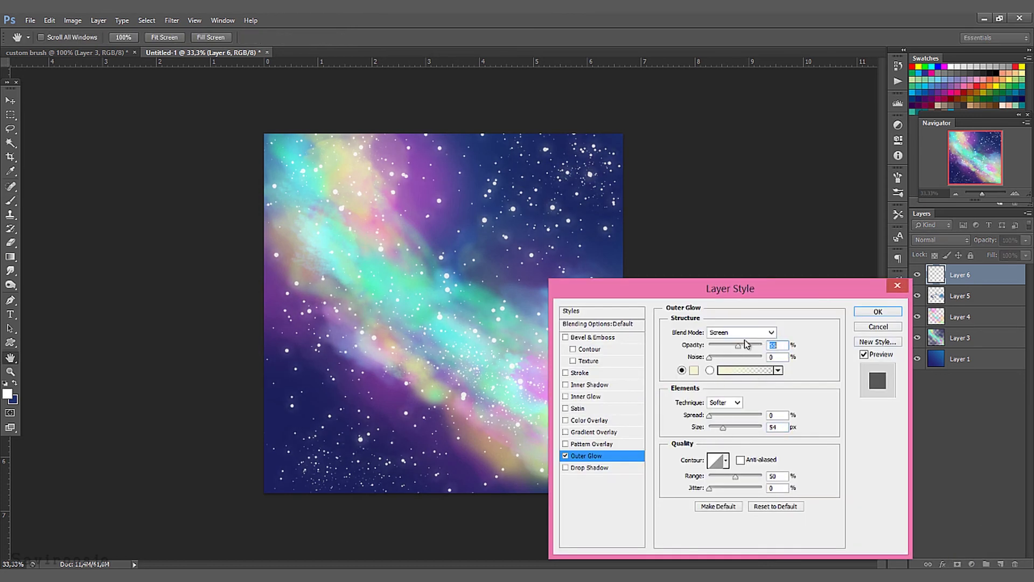
Step: Change the outer glow's colour to cyan, reduce its range and size, and apply the effect
click(694, 369)
click(774, 265)
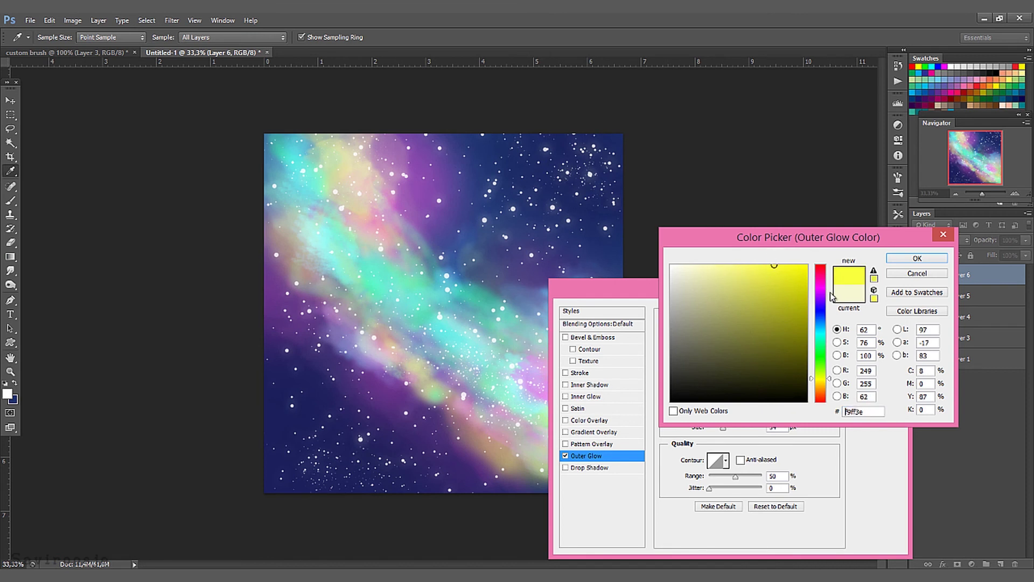
click(820, 384)
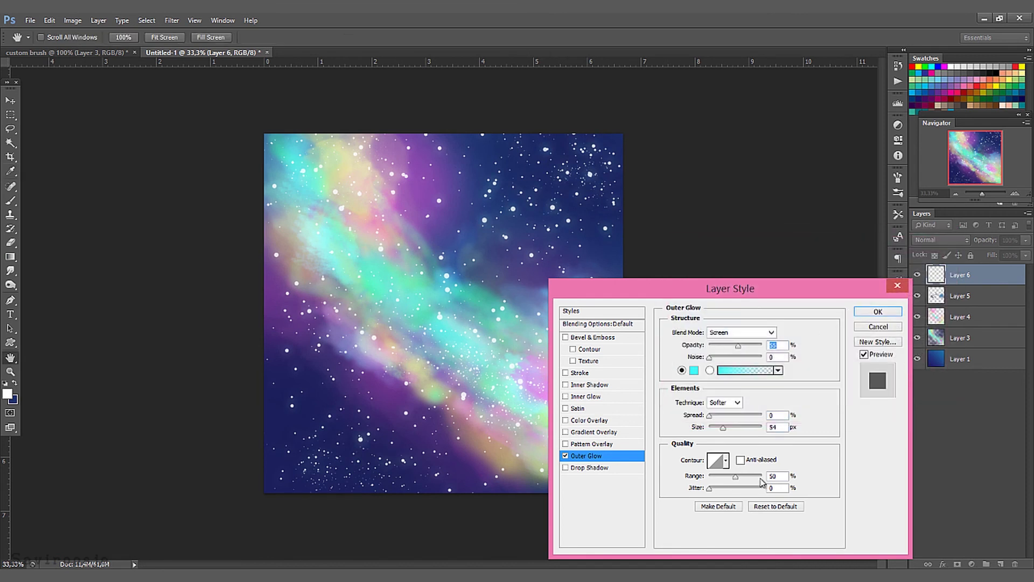
drag(735, 476, 727, 476)
drag(723, 427, 719, 427)
click(862, 313)
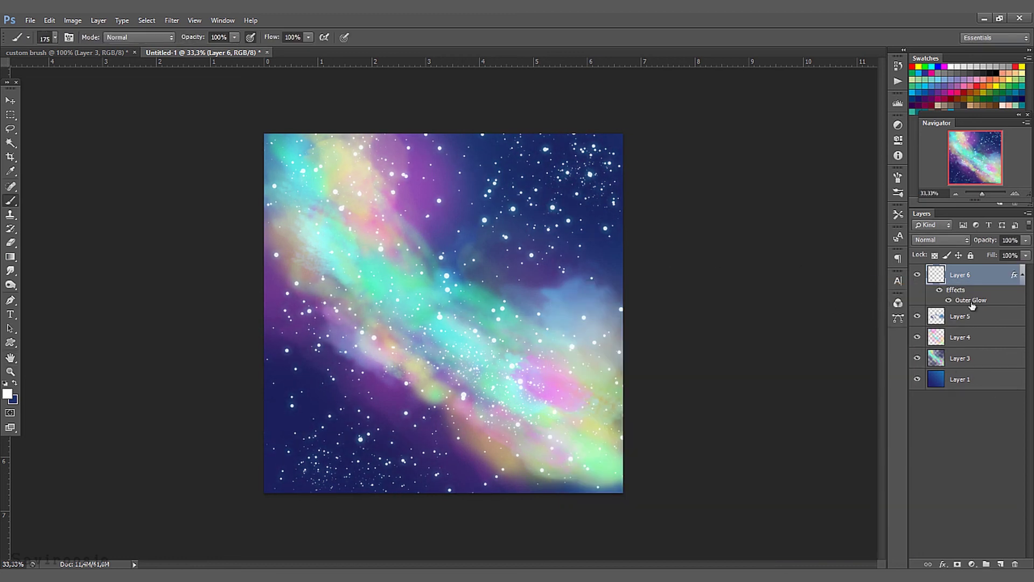
Step: Add a new layer directly above Layer 5, choose a soft round brush, and try a stroke along the canvas's upper edge before undoing it
click(965, 320)
click(1000, 563)
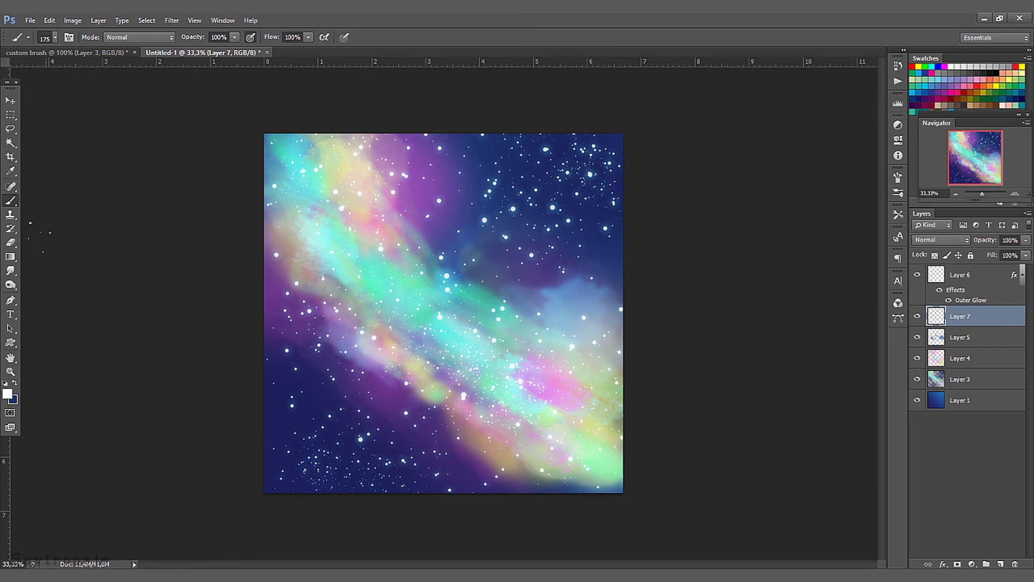
click(55, 38)
drag(127, 295, 112, 109)
click(56, 119)
drag(274, 142, 389, 134)
key(ctrl+z)
Step: Enlarge the soft brush to 600 px, set the foreground colour to very dark navy, and darken the sky towards the canvas corners
key(bracketright)
key(bracketright)
key(bracketright)
click(55, 38)
click(609, 179)
click(7, 394)
click(915, 258)
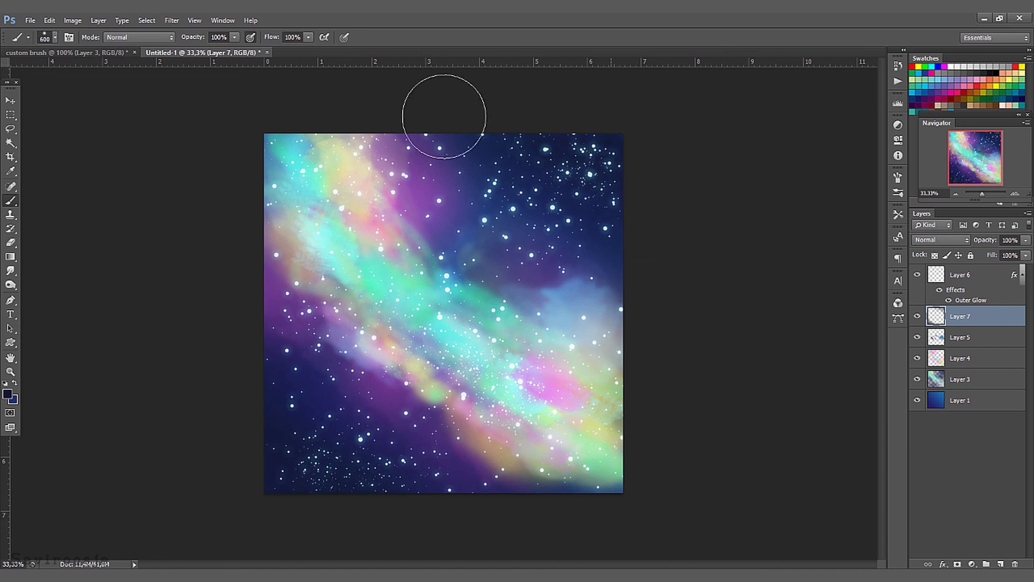
Step: Switch to the Rectangular Marquee tool and select the star layer, Layer 6
click(10, 114)
click(956, 282)
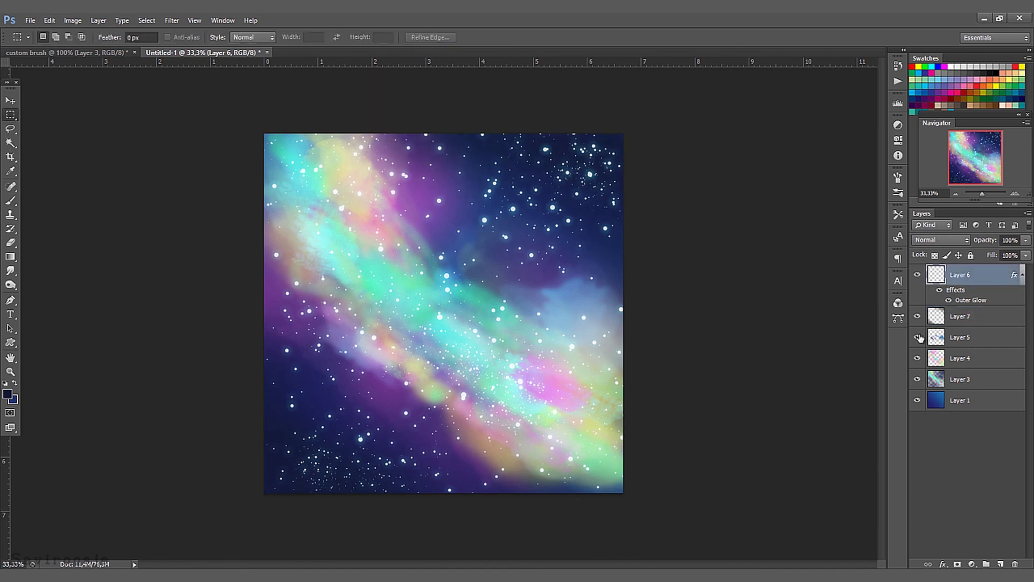